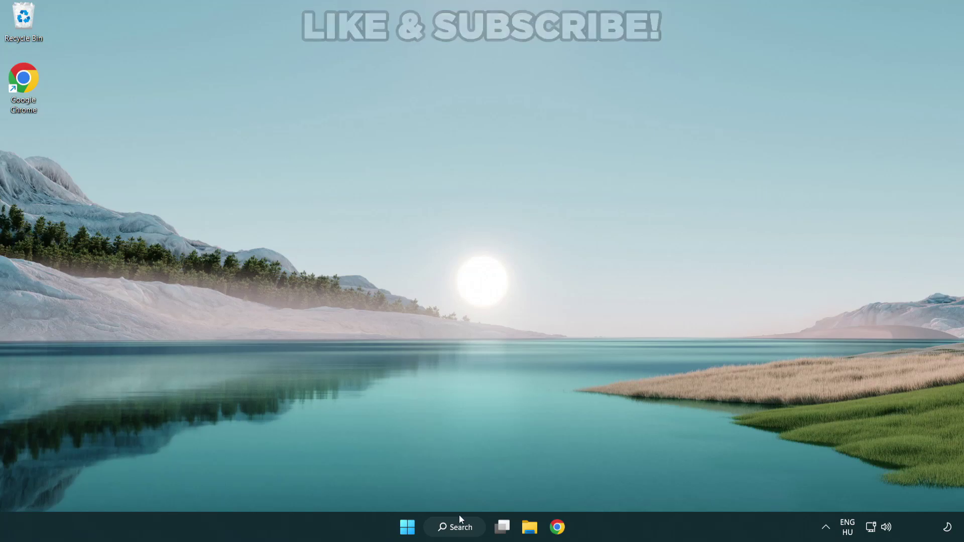
- Search Windows for "device manager" so Device Manager shows as the best match
click(460, 530)
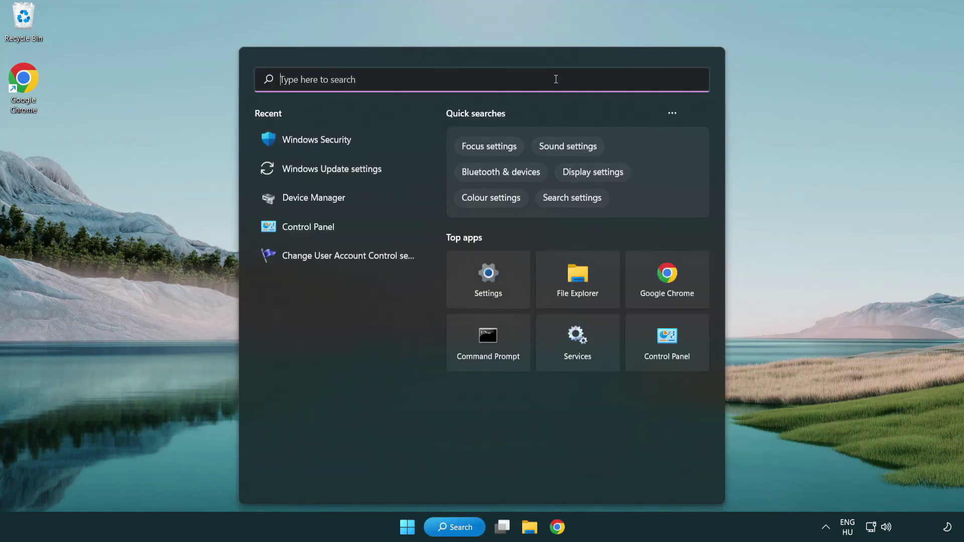
text(device m)
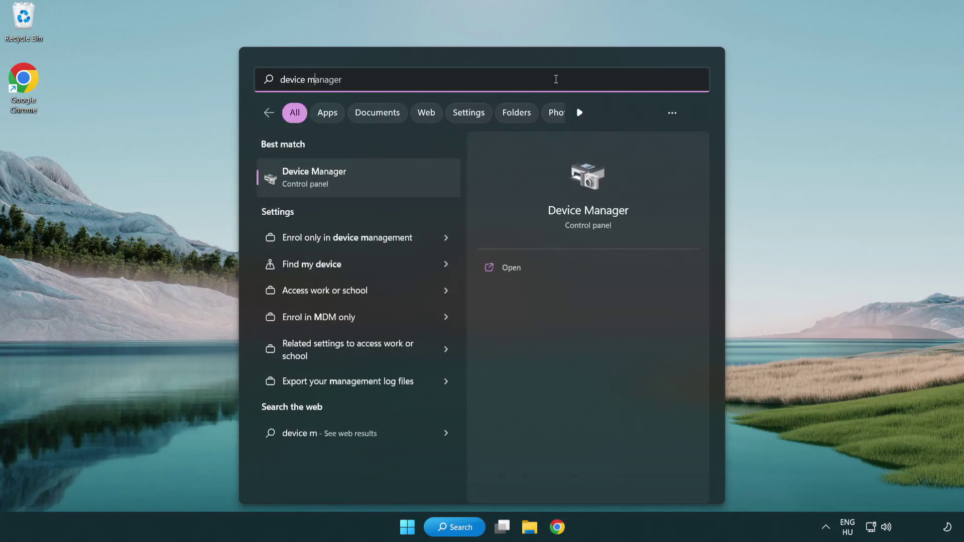
text(anager)
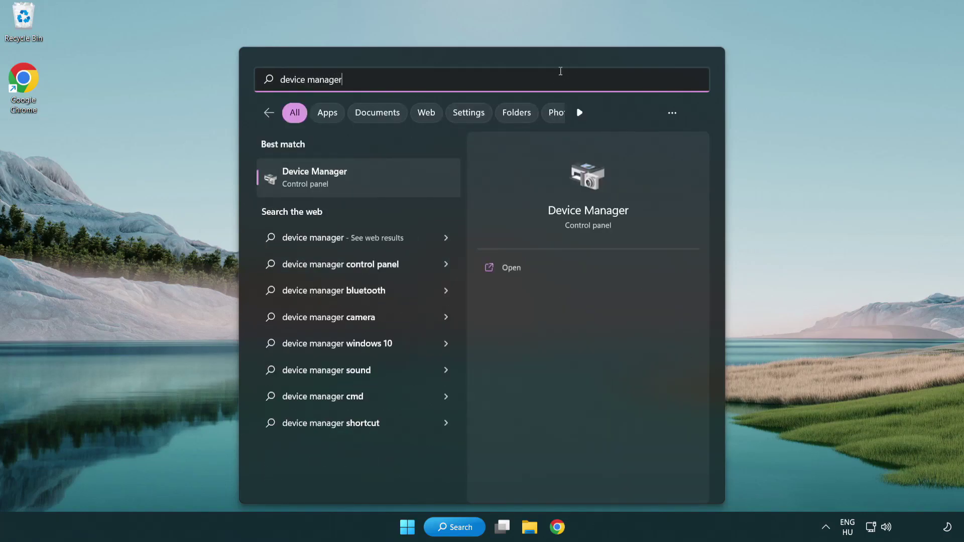
- Open Device Manager, expand Display adapters and select the VMware SVGA 3D adapter
click(385, 182)
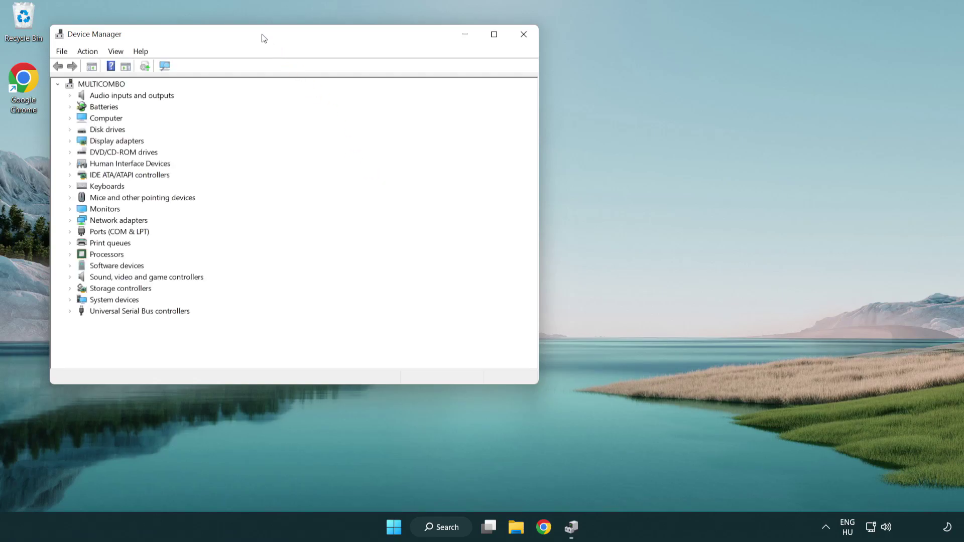
drag(262, 37, 424, 95)
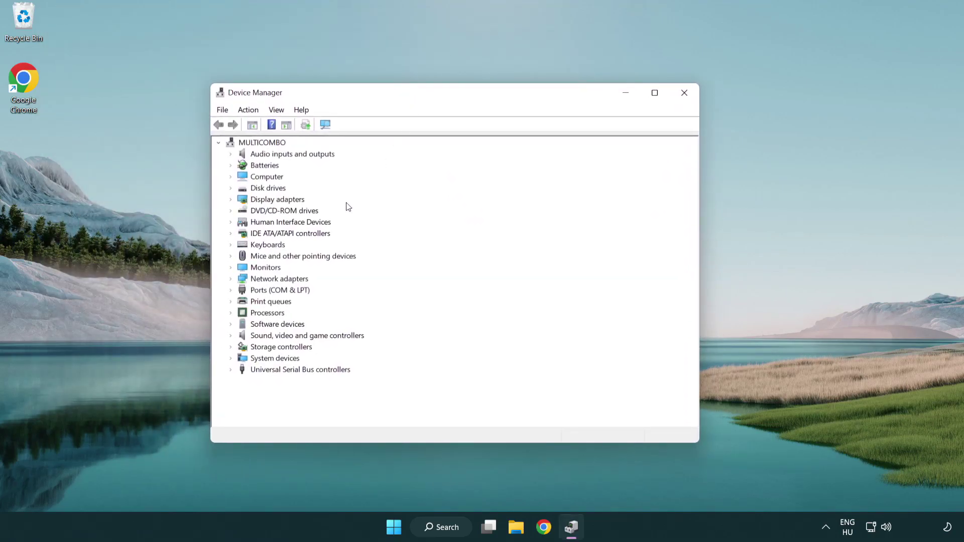
click(267, 201)
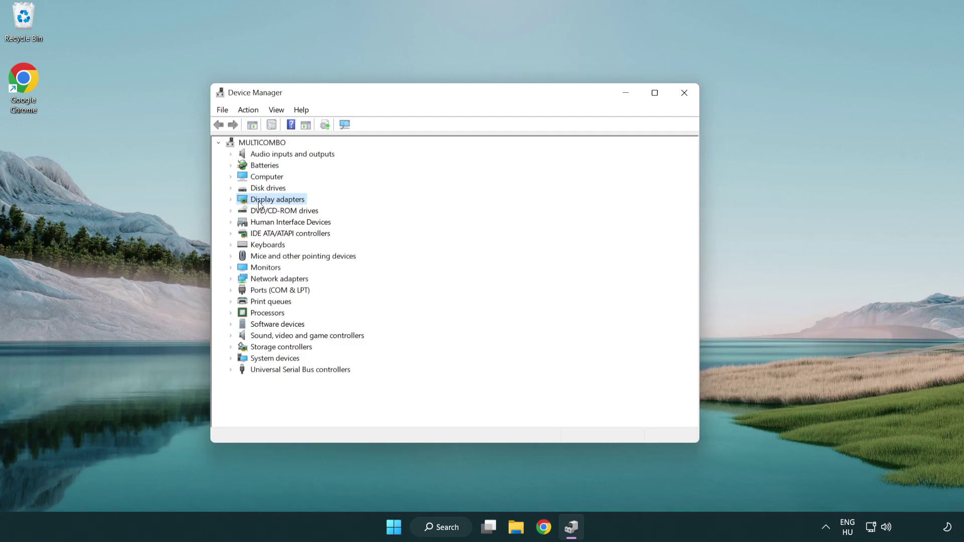
click(231, 201)
click(270, 212)
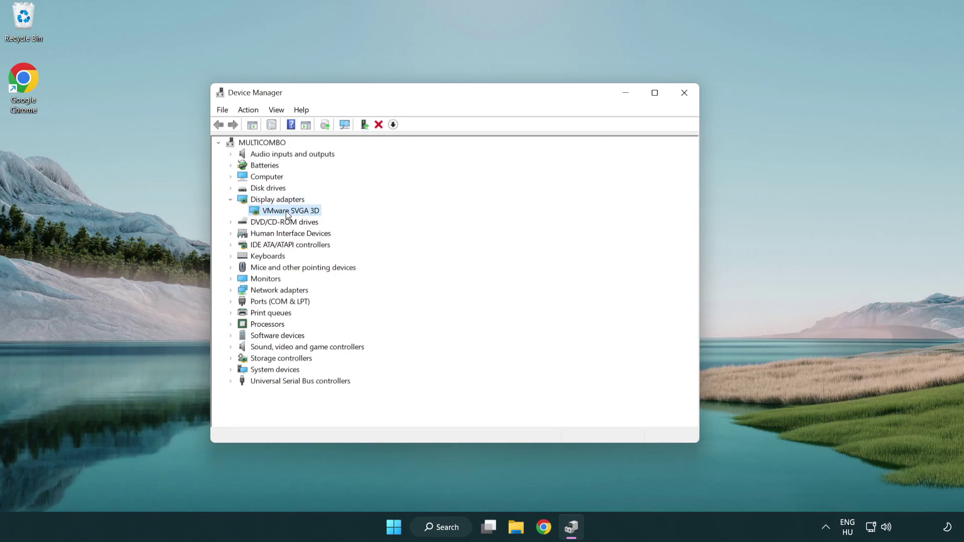
- Search automatically for an updated VMware SVGA 3D driver; the best driver is already installed
right_click(286, 212)
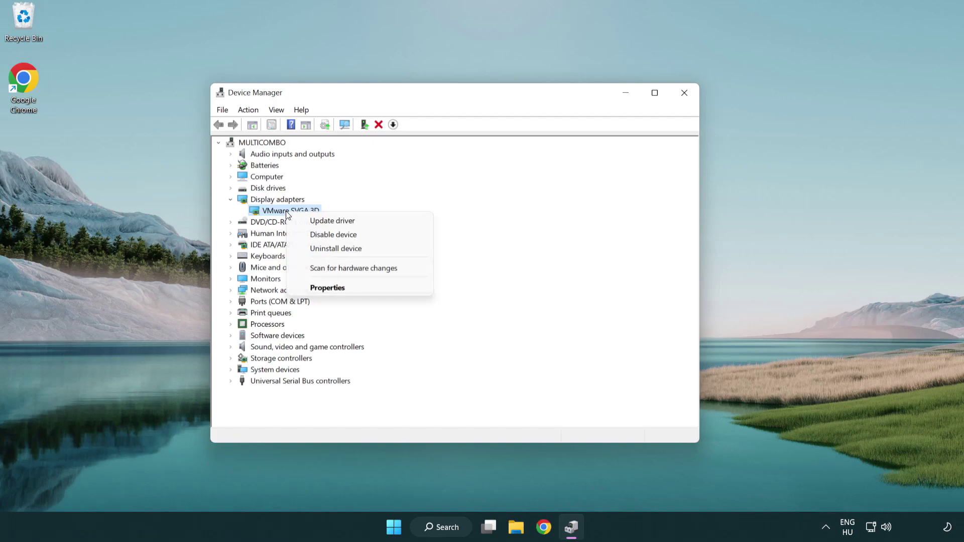
click(380, 222)
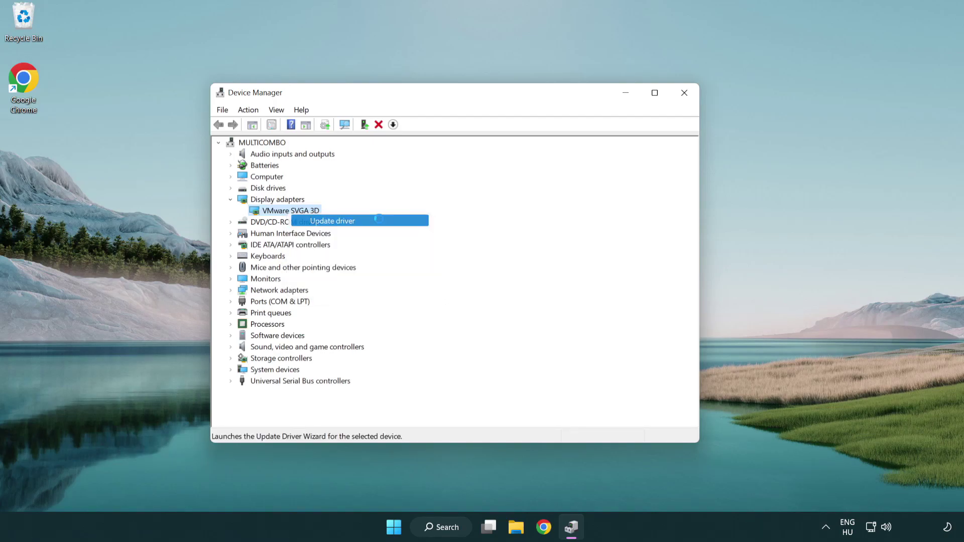
drag(397, 150, 417, 143)
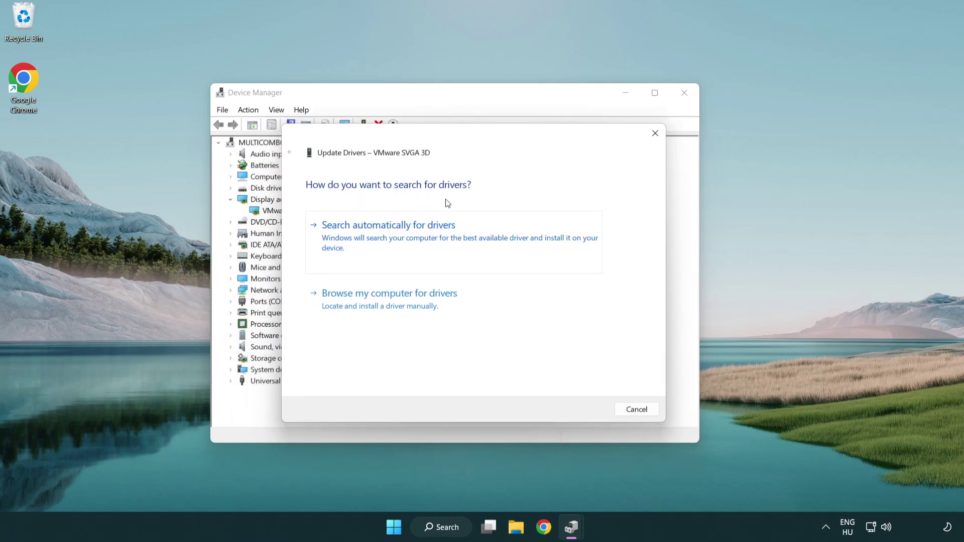
click(423, 234)
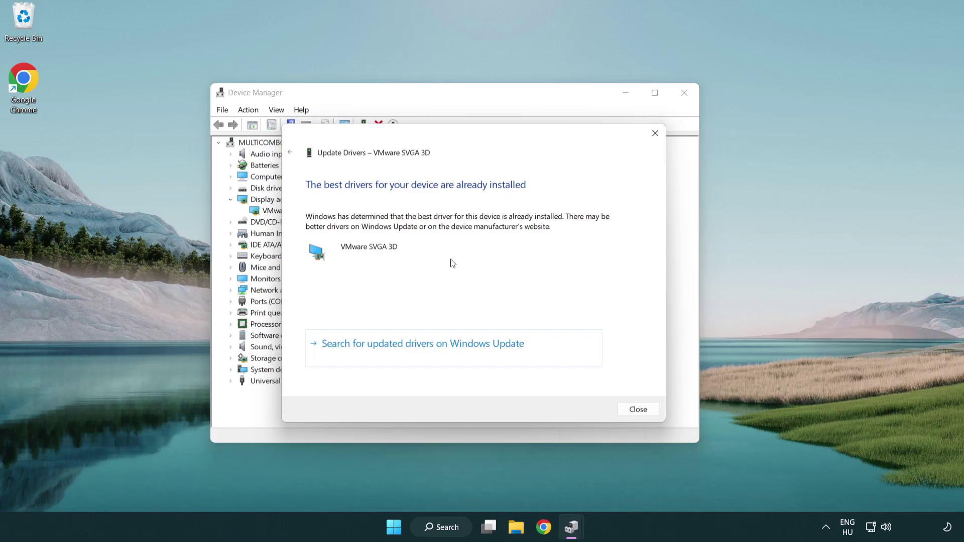
click(638, 410)
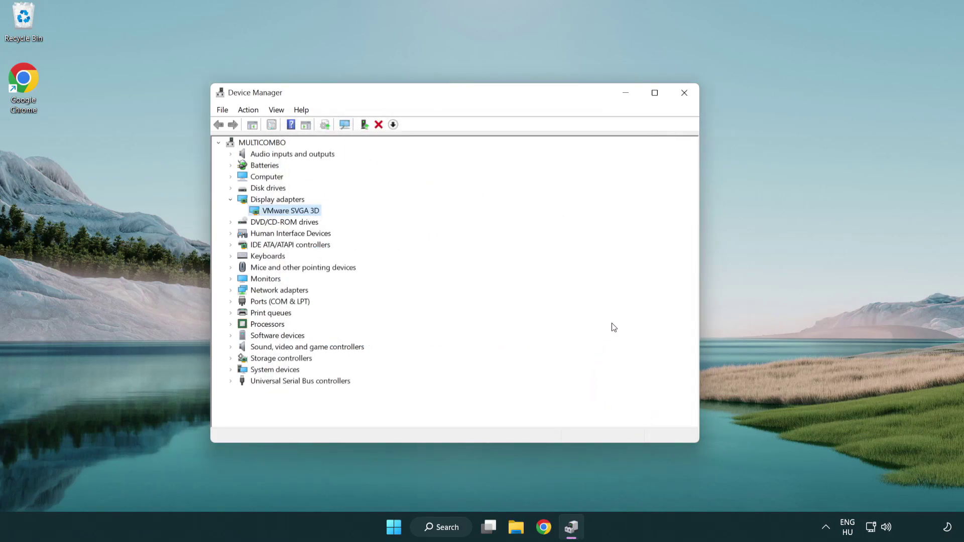
- Close Device Manager and open Windows Update settings by searching "update"
click(685, 96)
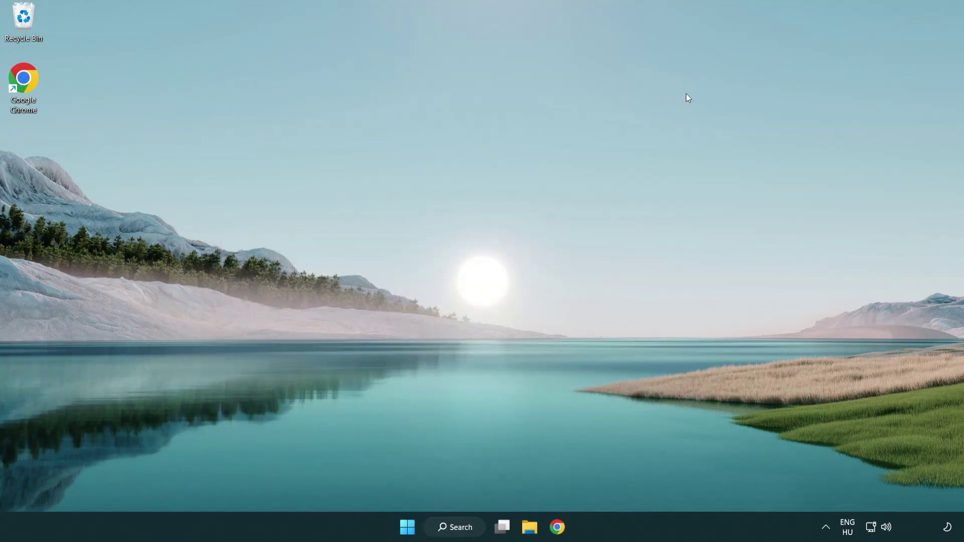
click(462, 526)
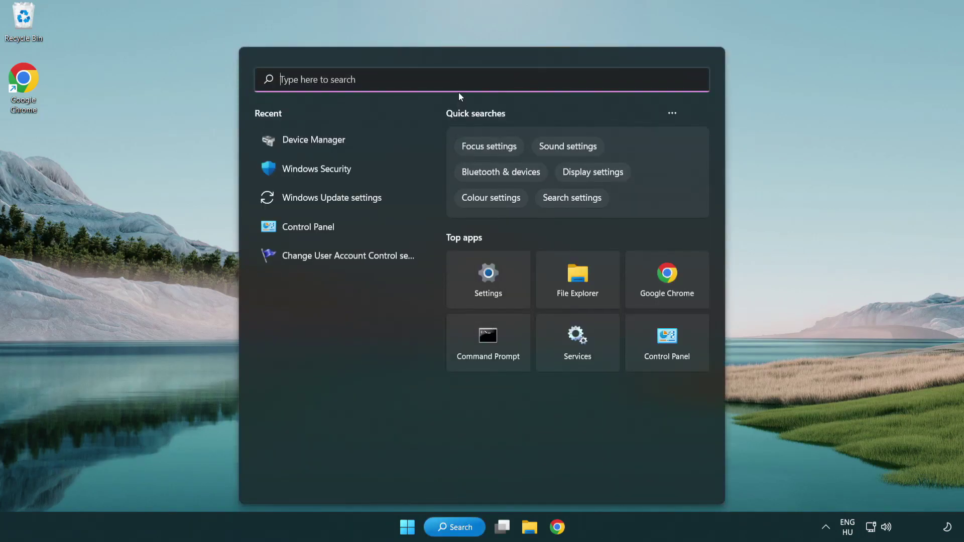
text(update)
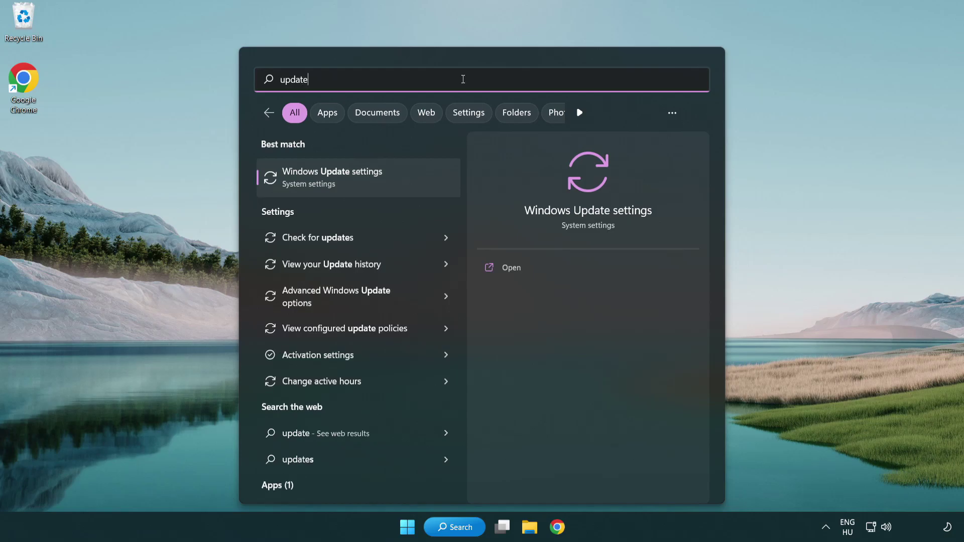
click(377, 186)
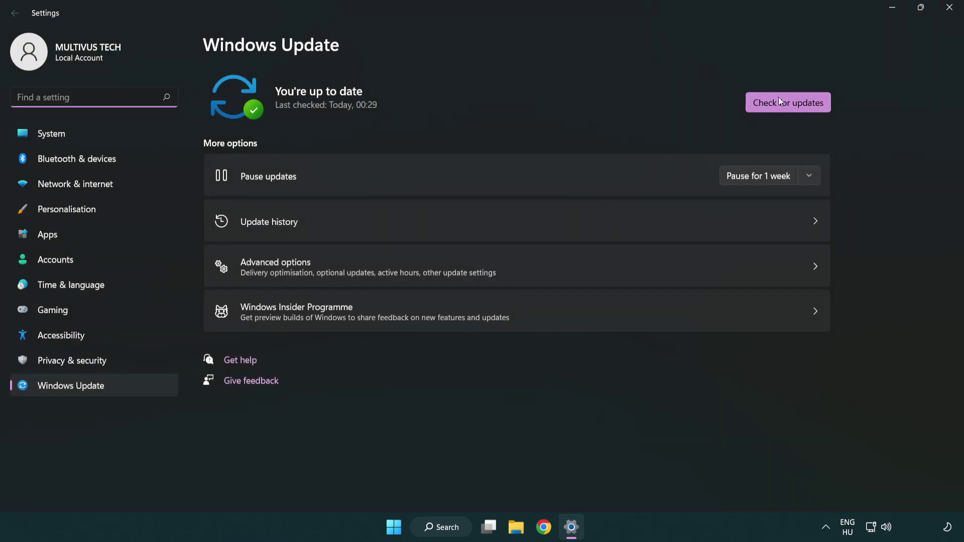
- Run a fresh Windows Update check, confirm the PC is up to date, and close Settings
click(805, 109)
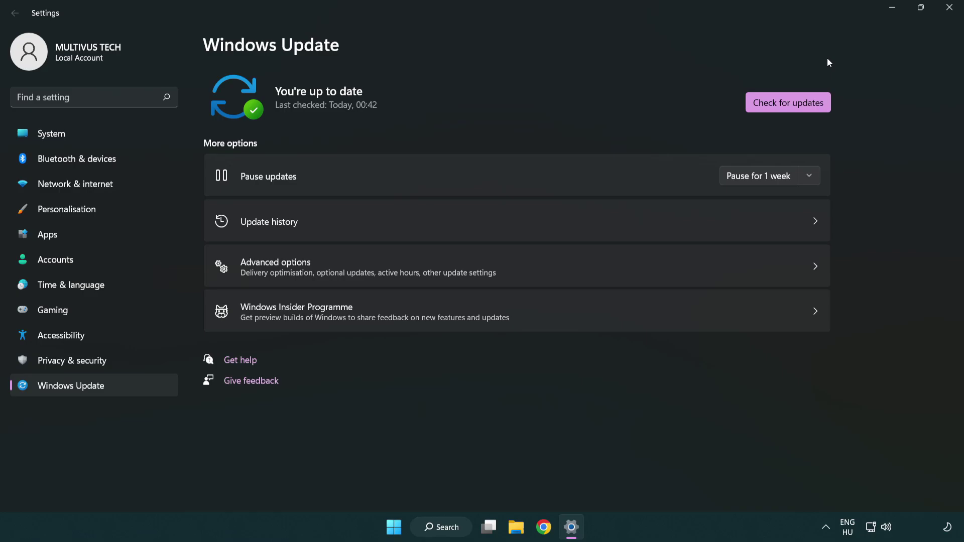
click(946, 14)
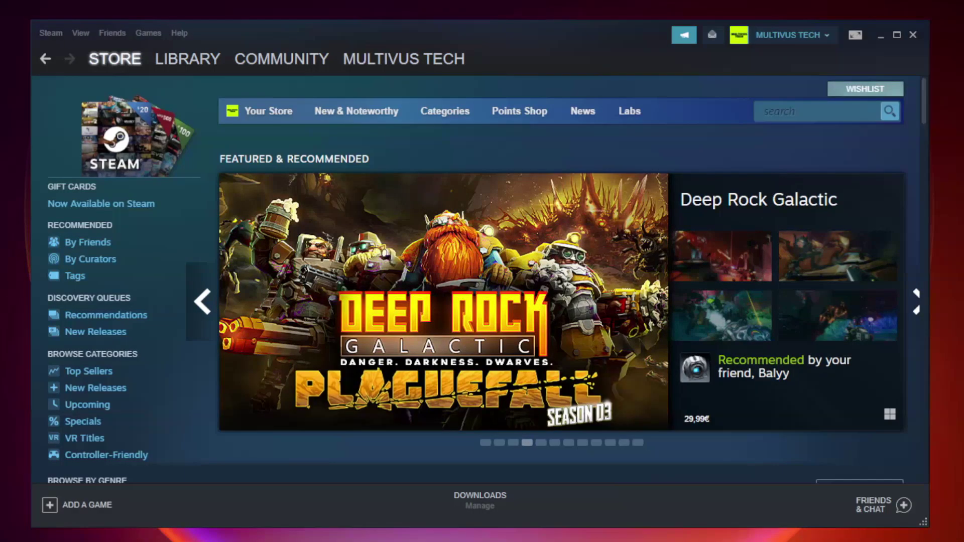
- Switch Steam to the Library and bring up the menu for YOUR NOT WORKING GAME
mouse_move(206, 66)
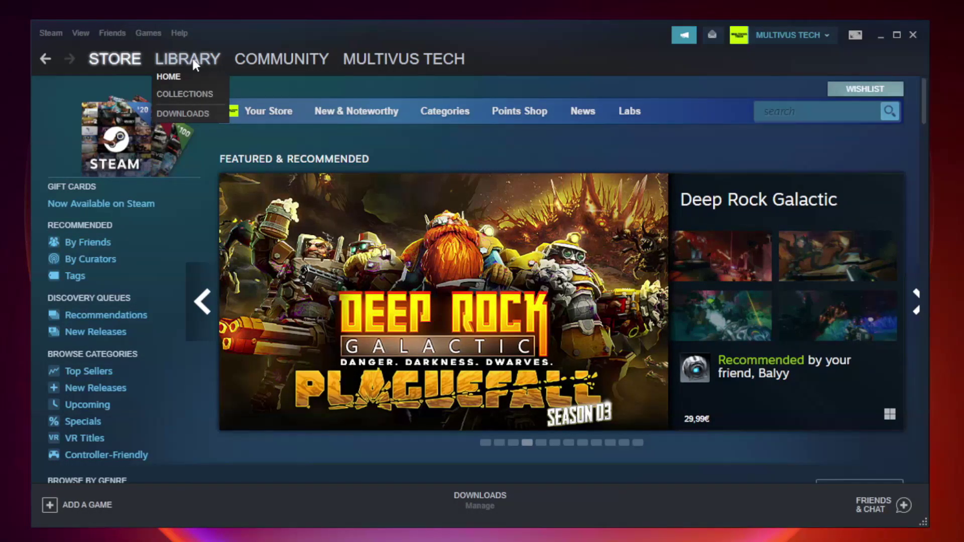
click(196, 65)
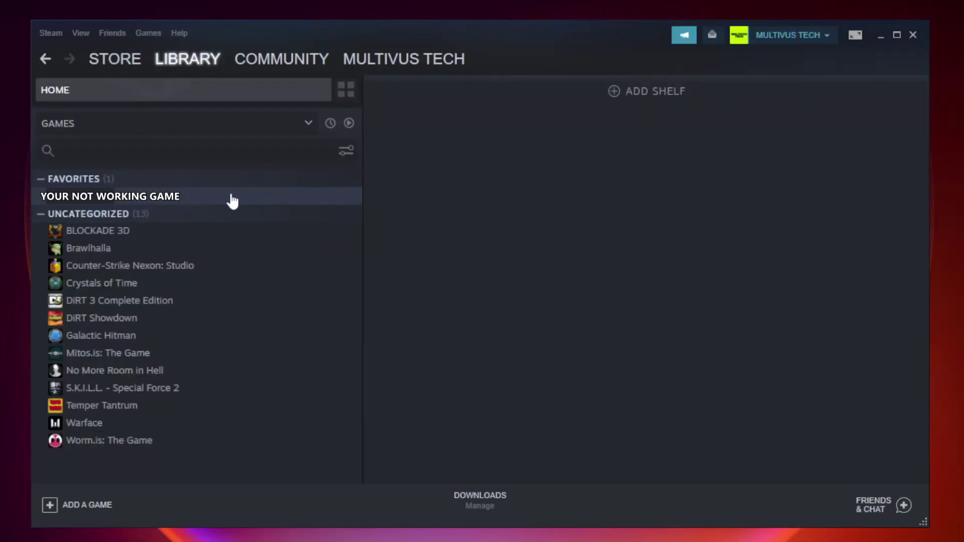
right_click(208, 196)
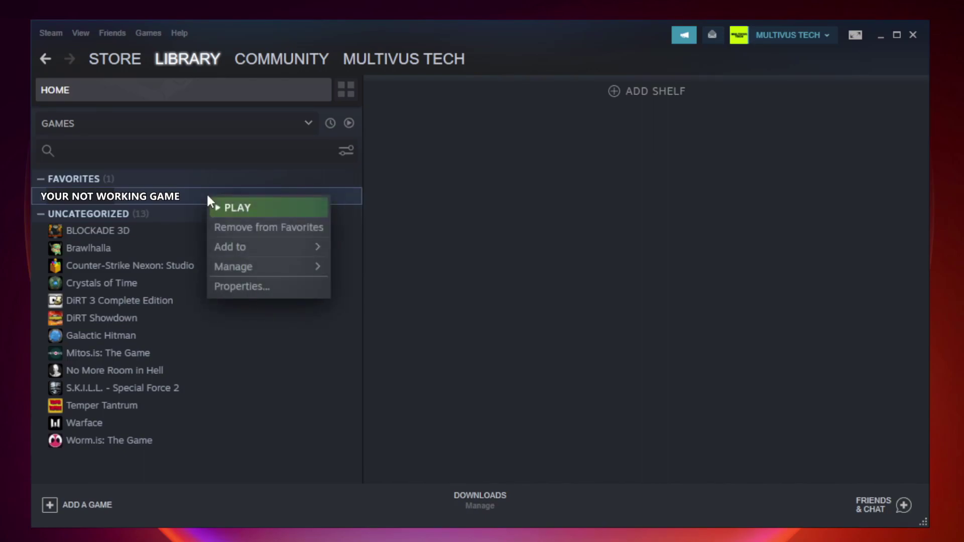
- Verify the game's files from Properties > Local Files, with all 9192 files validated
click(266, 284)
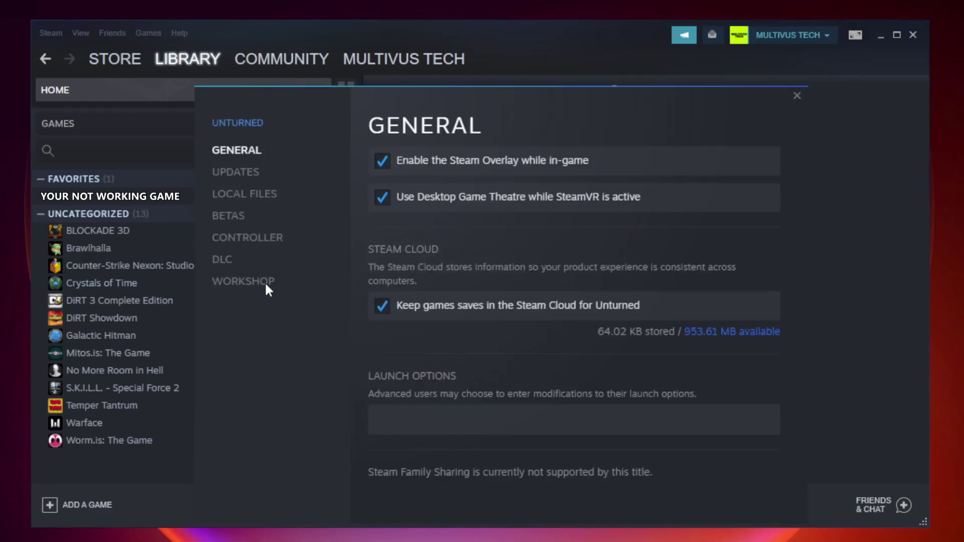
click(258, 201)
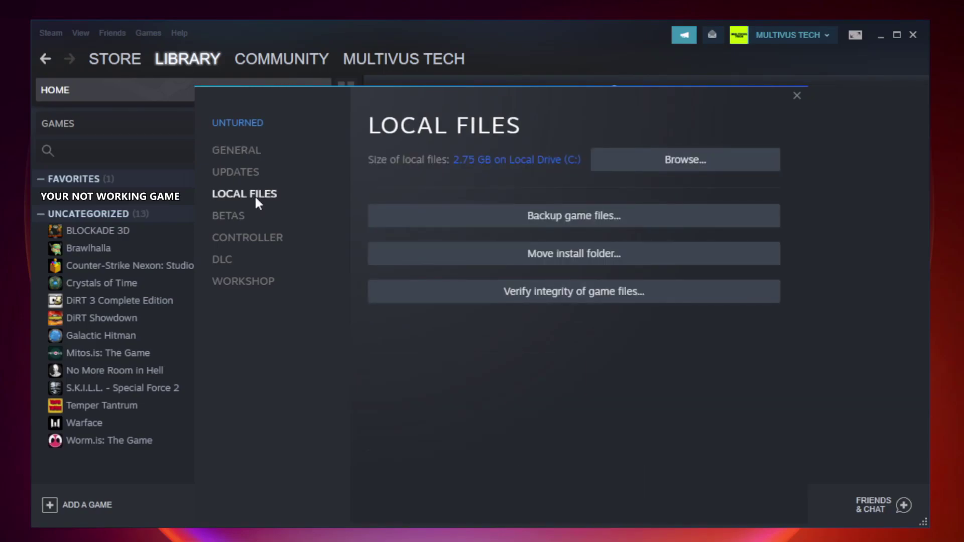
click(583, 296)
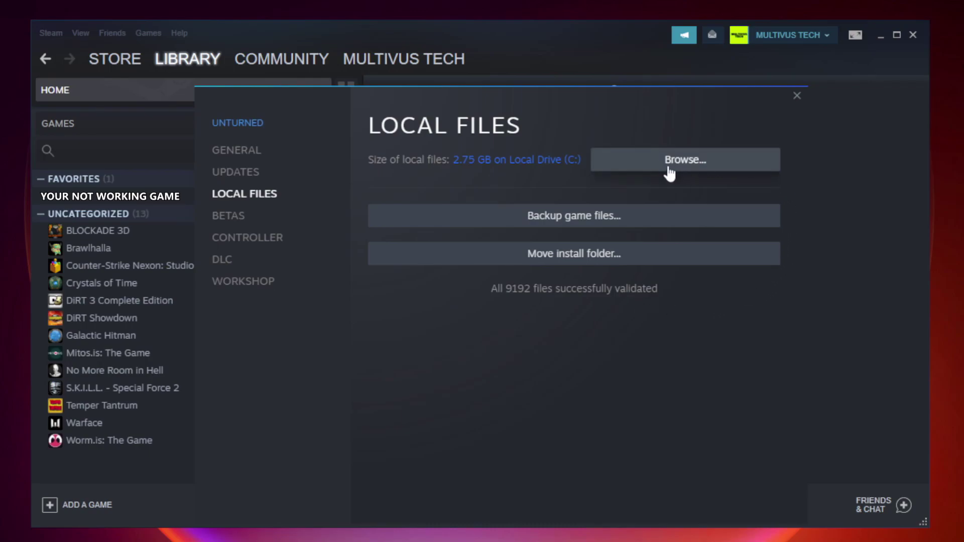
- Open the game's steamapps\common install folder and bring up the YOUR NOT WORKING GAME shortcut's menu
click(690, 171)
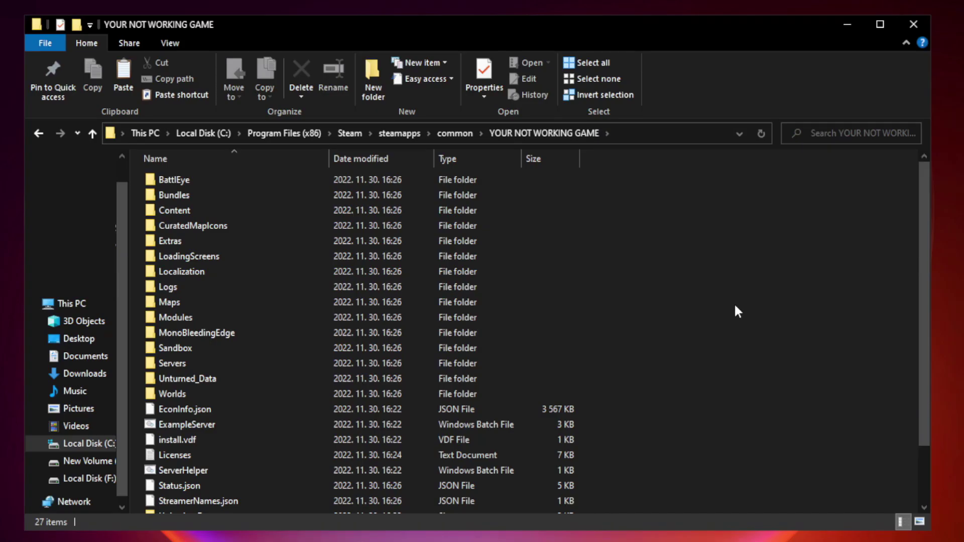
drag(925, 263, 926, 352)
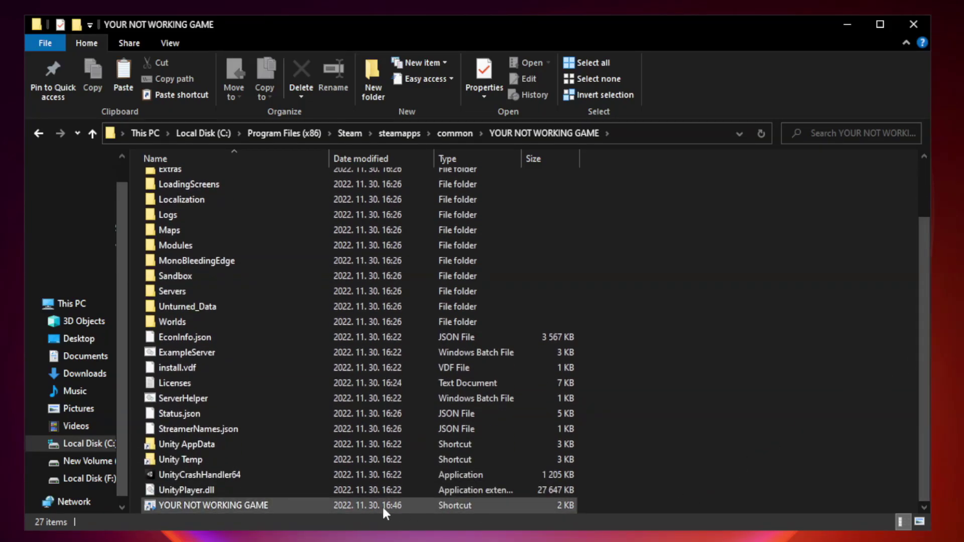
click(333, 506)
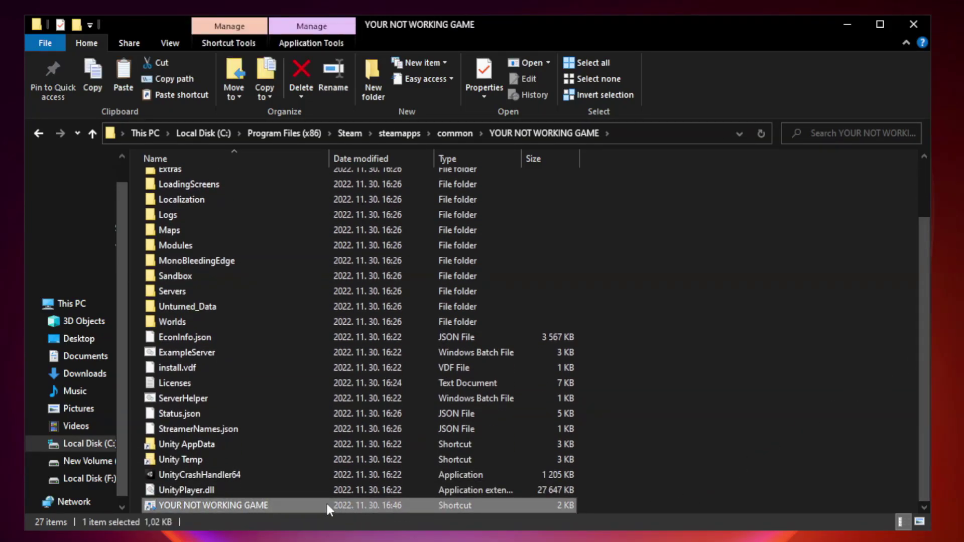
right_click(327, 505)
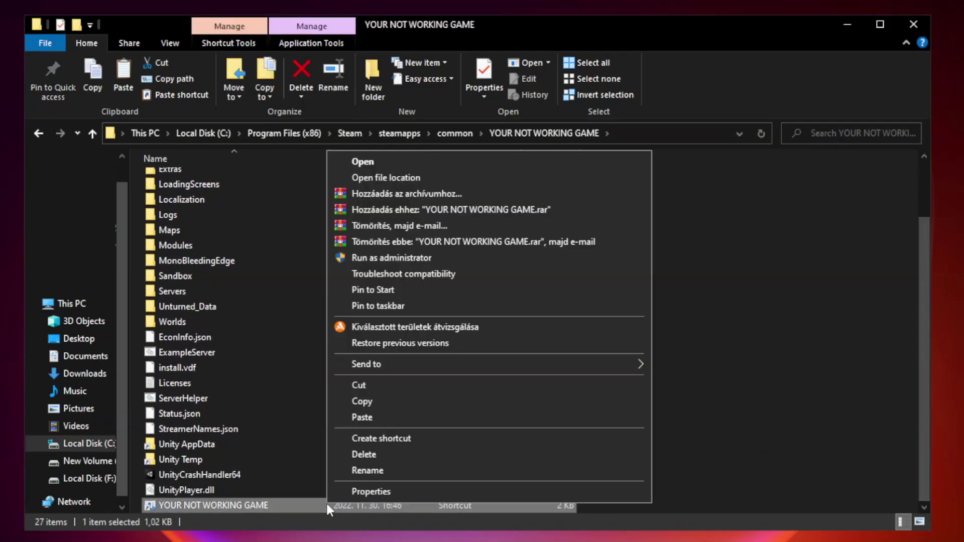
- Give the shortcut Windows 8 compatibility, fullscreen optimizations off and run as administrator, then apply
click(486, 492)
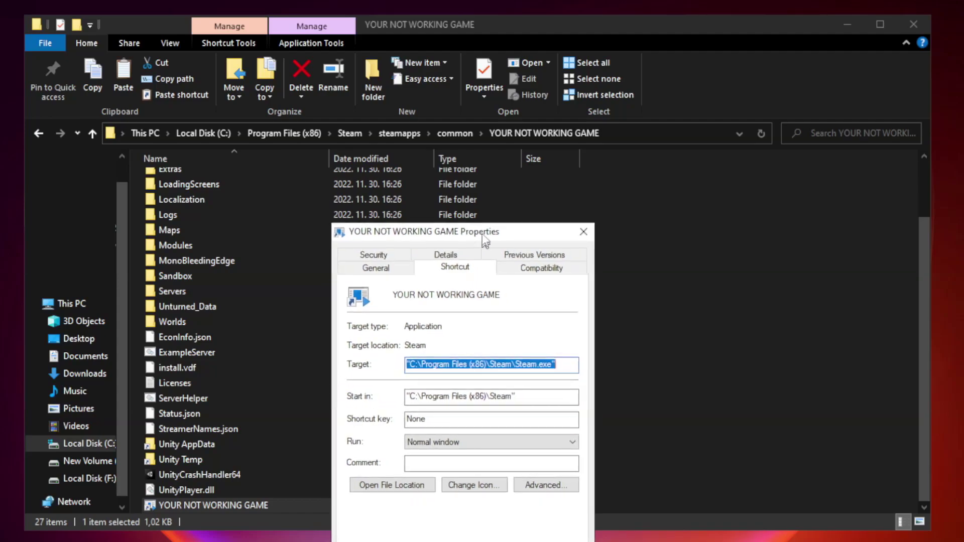
drag(480, 265, 478, 109)
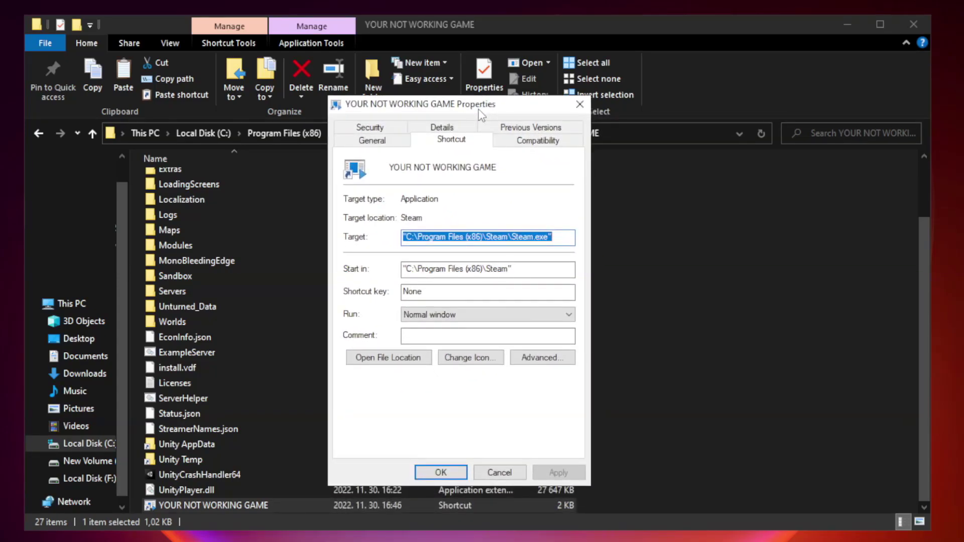
click(535, 147)
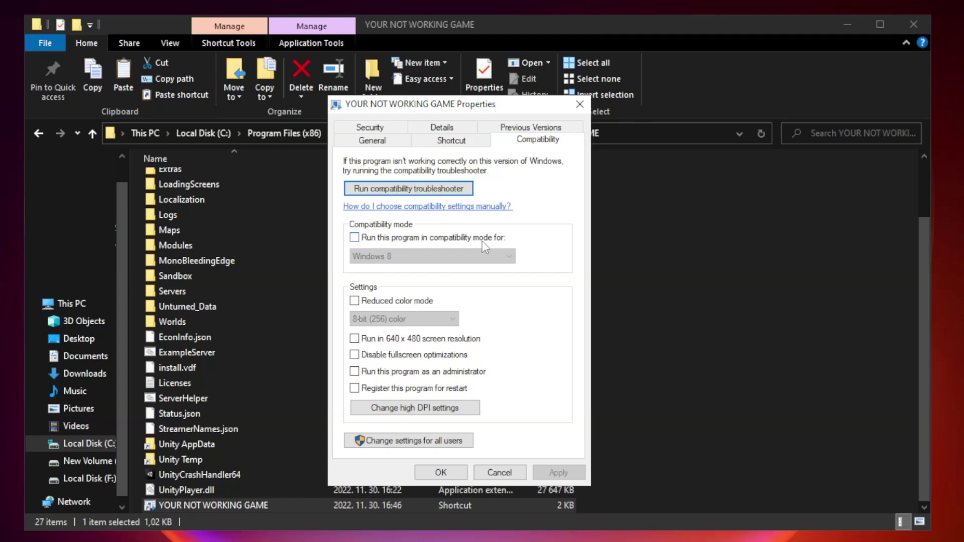
click(384, 242)
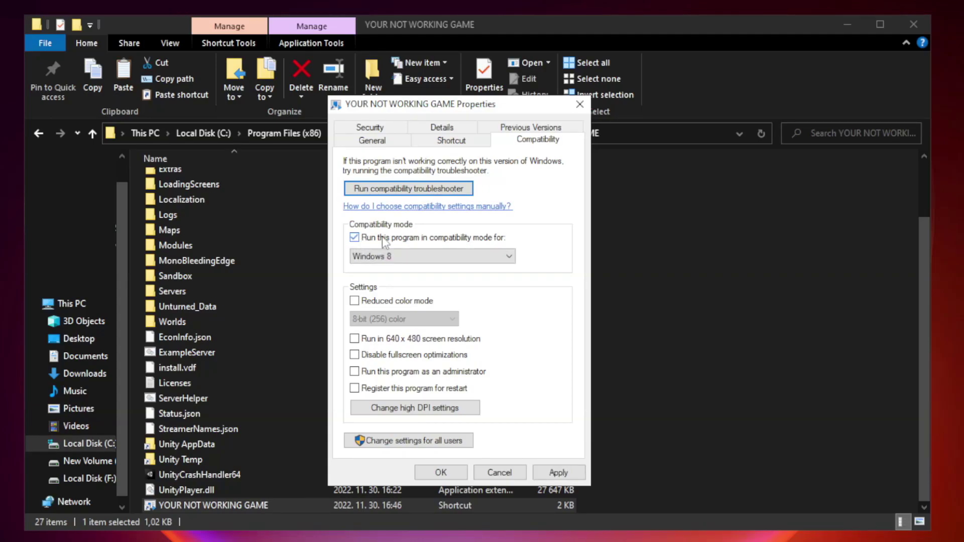
click(411, 255)
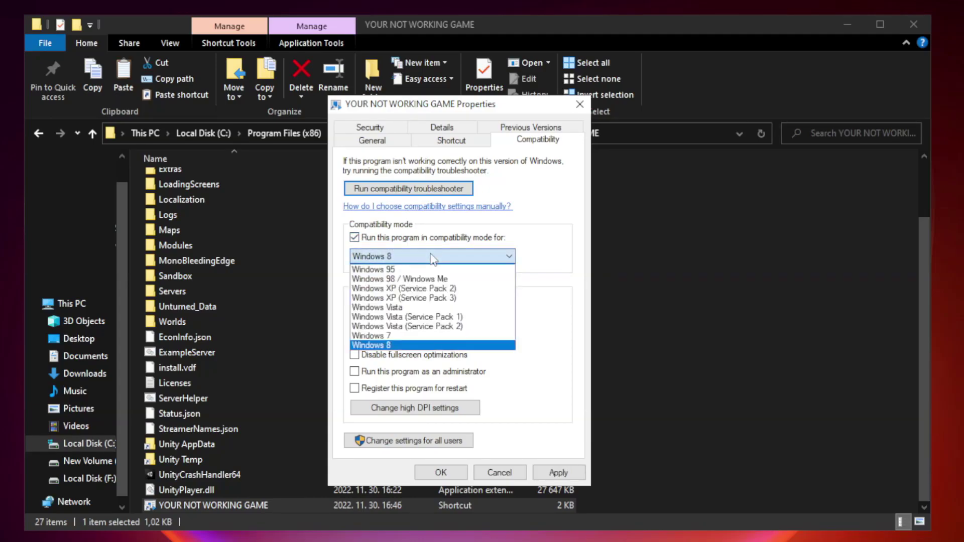
click(408, 345)
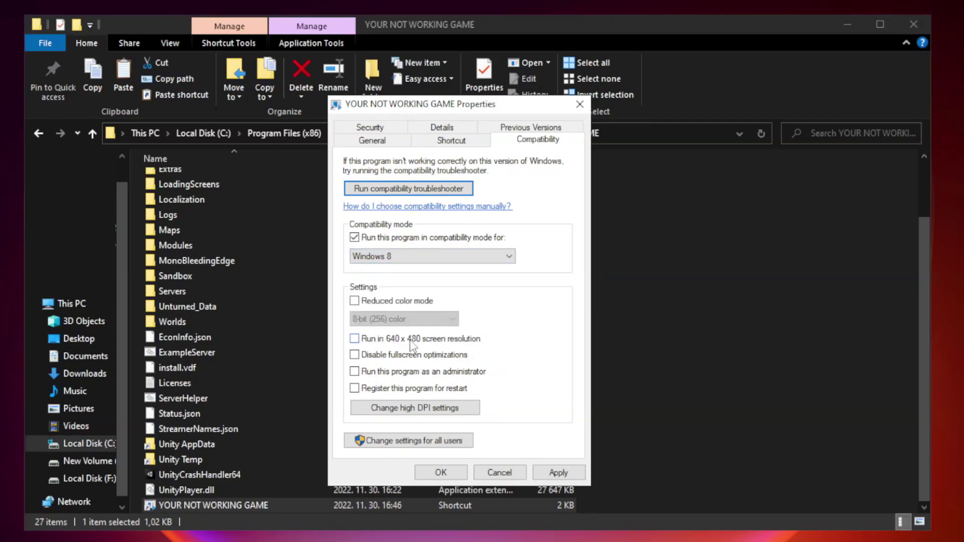
click(377, 359)
click(556, 476)
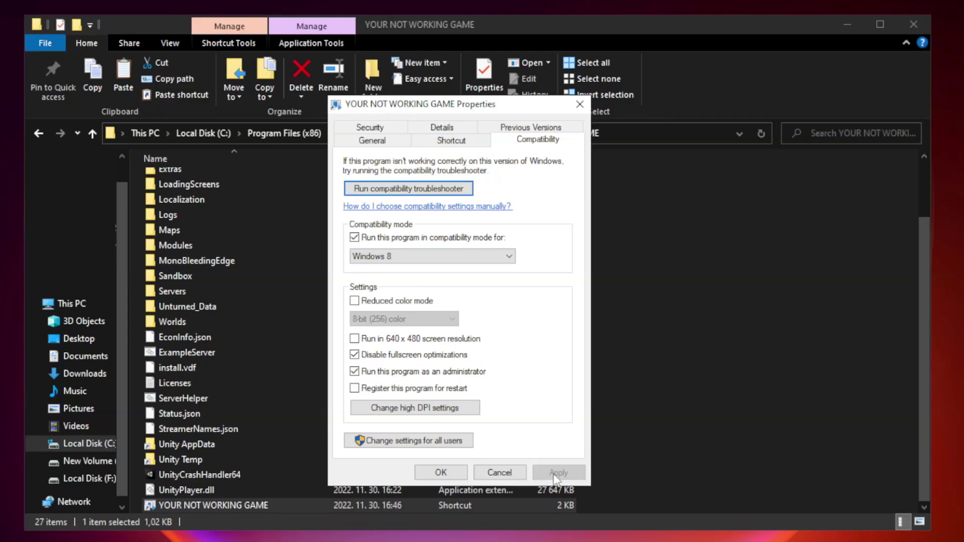
click(441, 473)
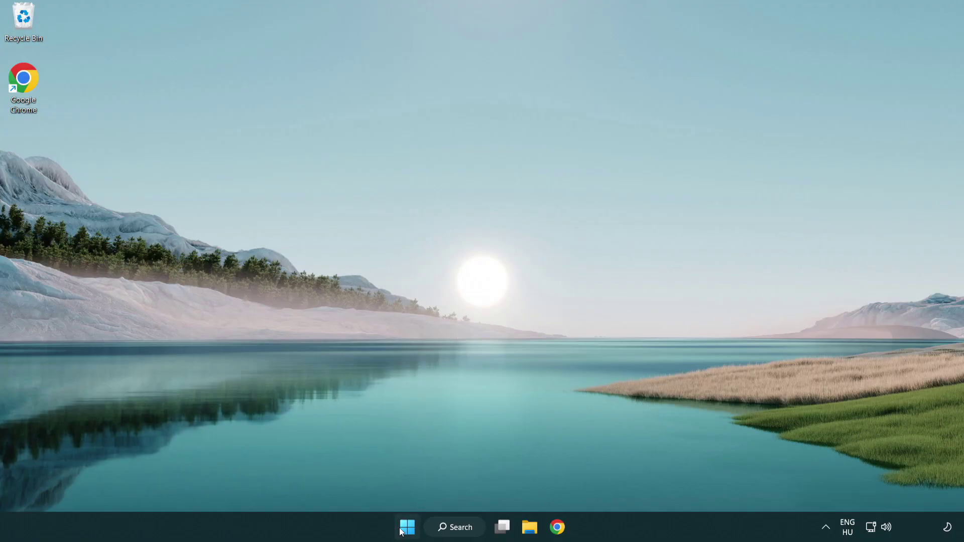
- Launch Task Manager from the Start button's Win+X menu
right_click(408, 530)
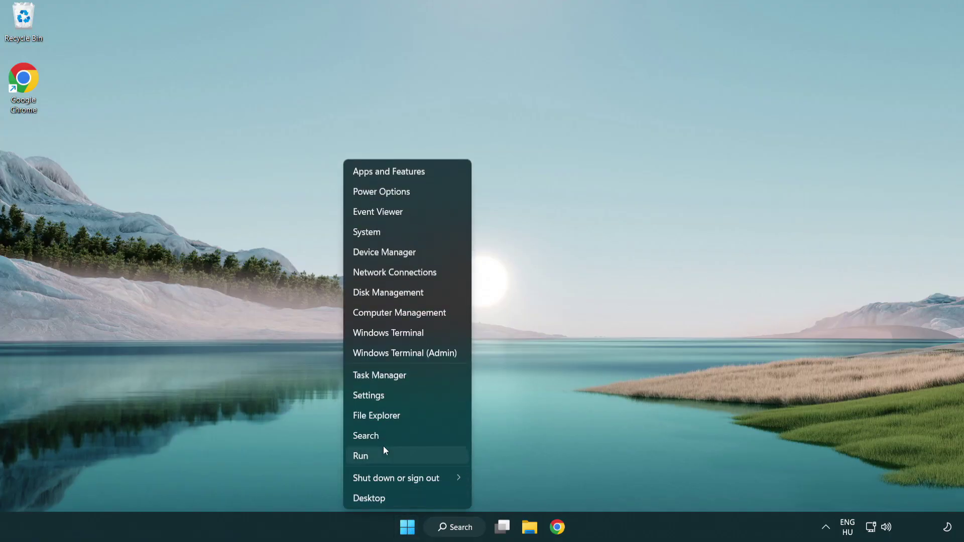
click(426, 377)
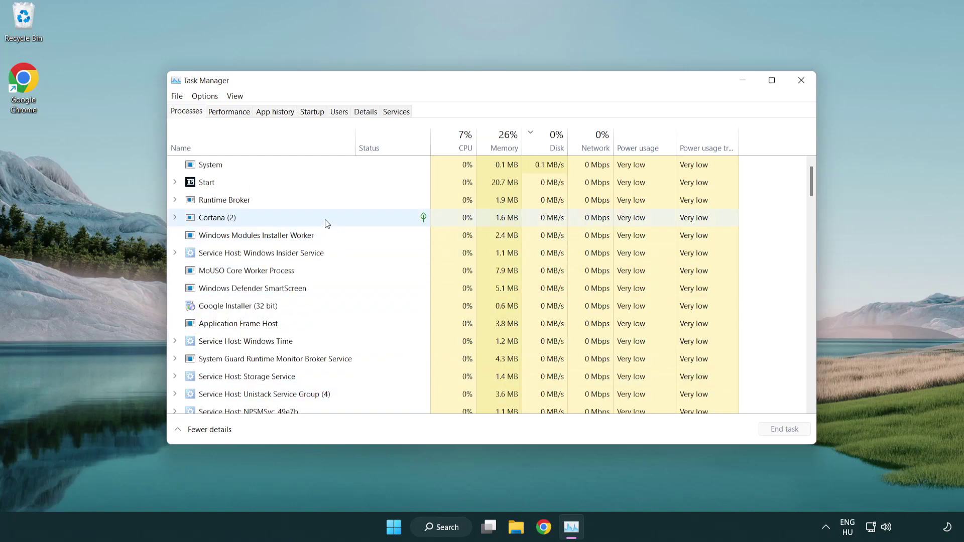
- Disable Terminal, Phone Link, Cortana and Windows Security notification on the Startup tab
click(313, 112)
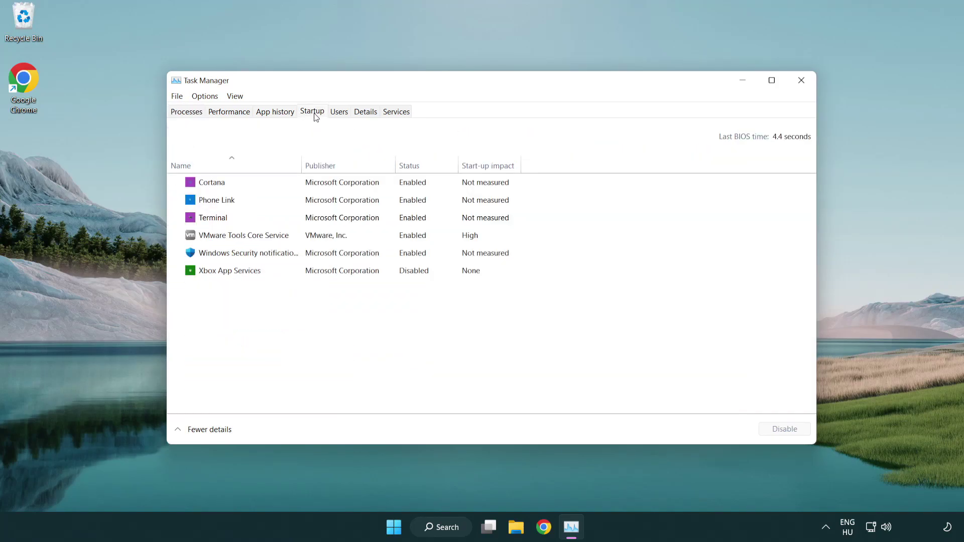
click(315, 220)
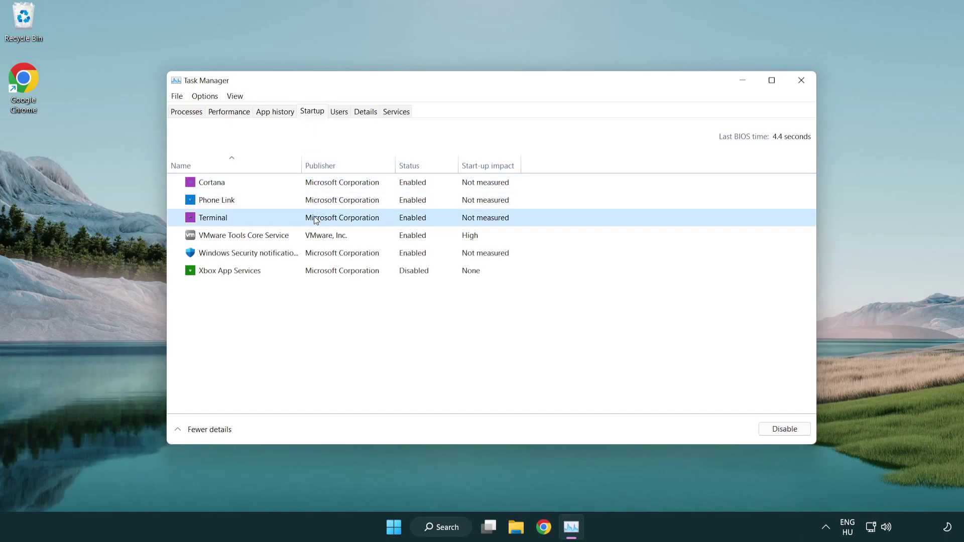
click(781, 429)
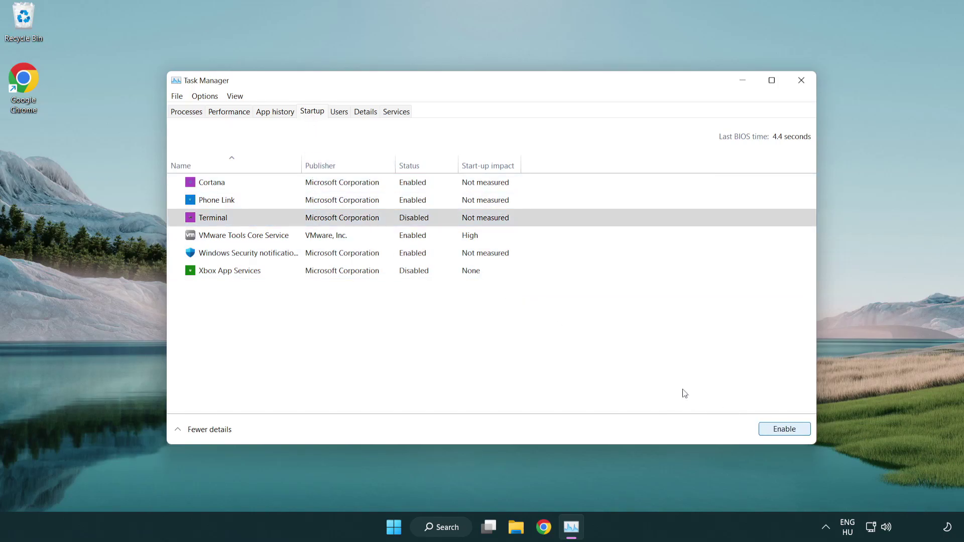
click(402, 205)
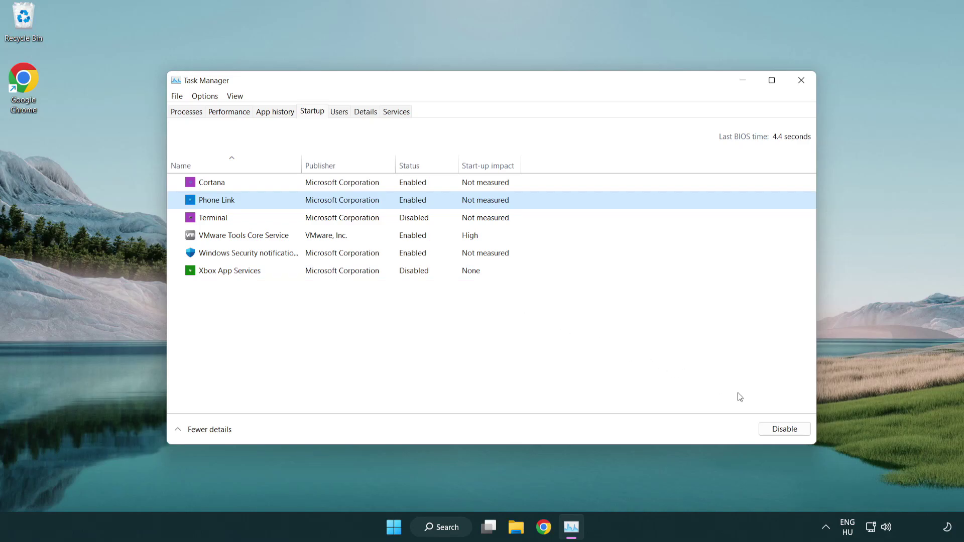
click(781, 429)
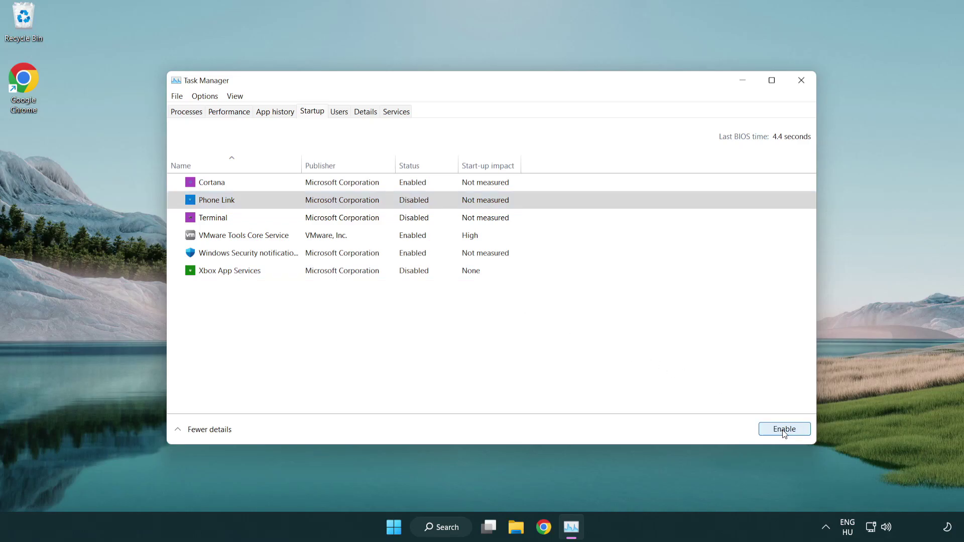
click(344, 188)
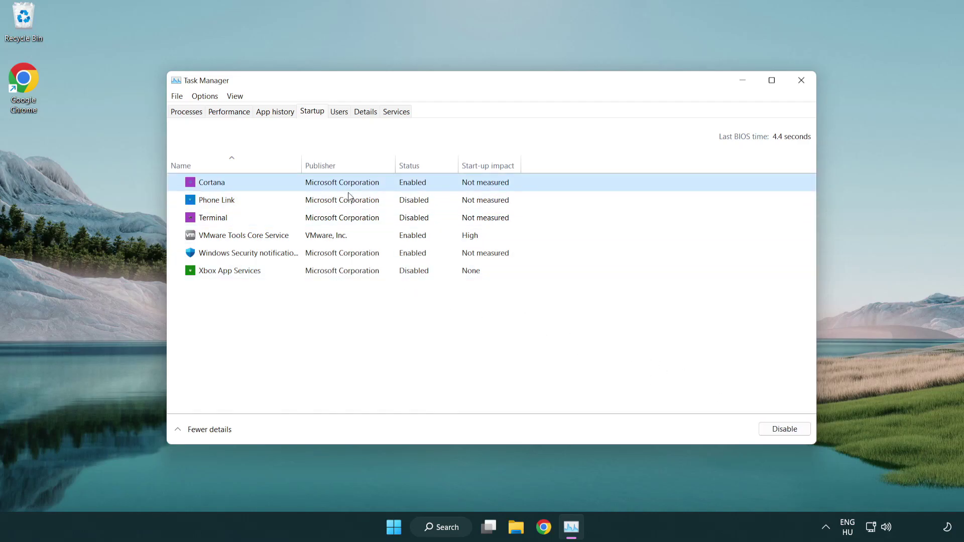
click(764, 427)
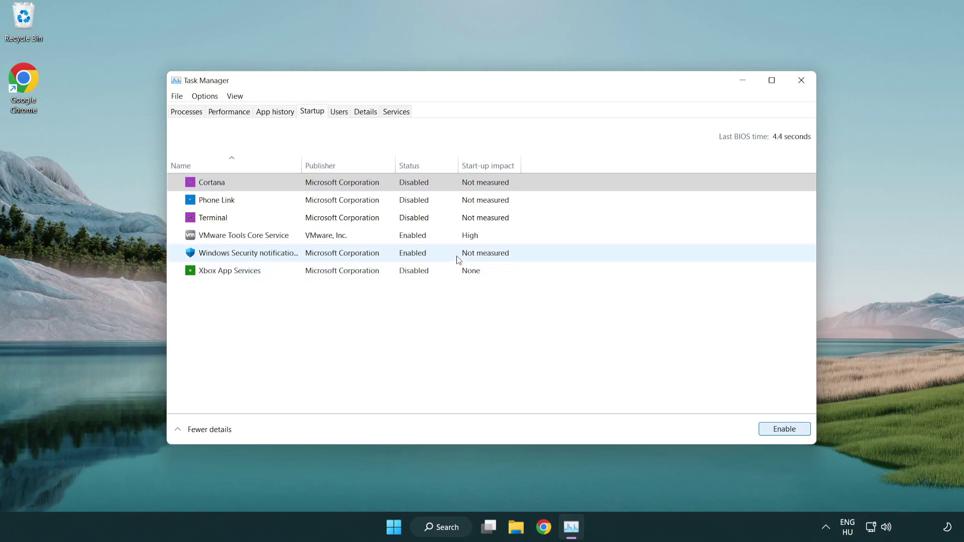
click(459, 260)
click(760, 427)
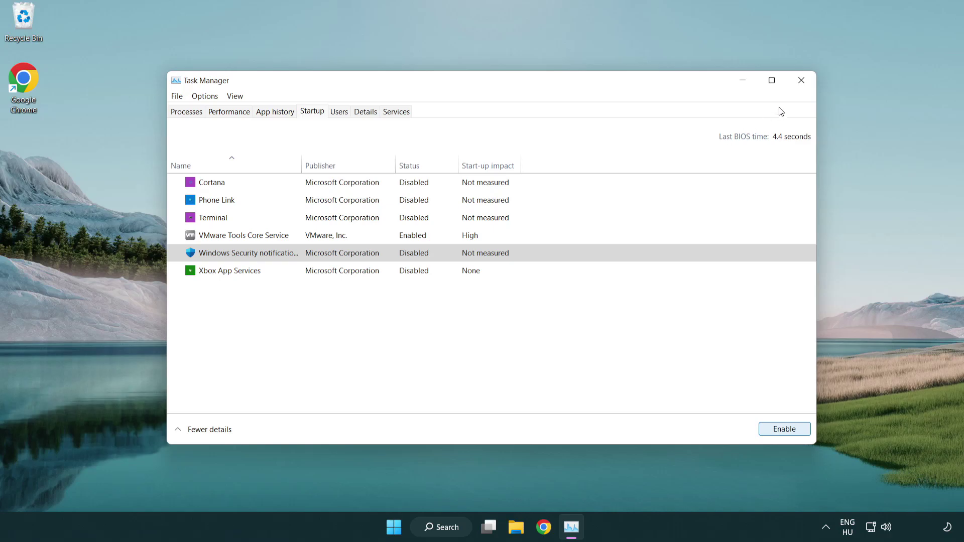
- Close Task Manager, return to Chrome's DirectX page and download dxwebsetup.exe
click(803, 84)
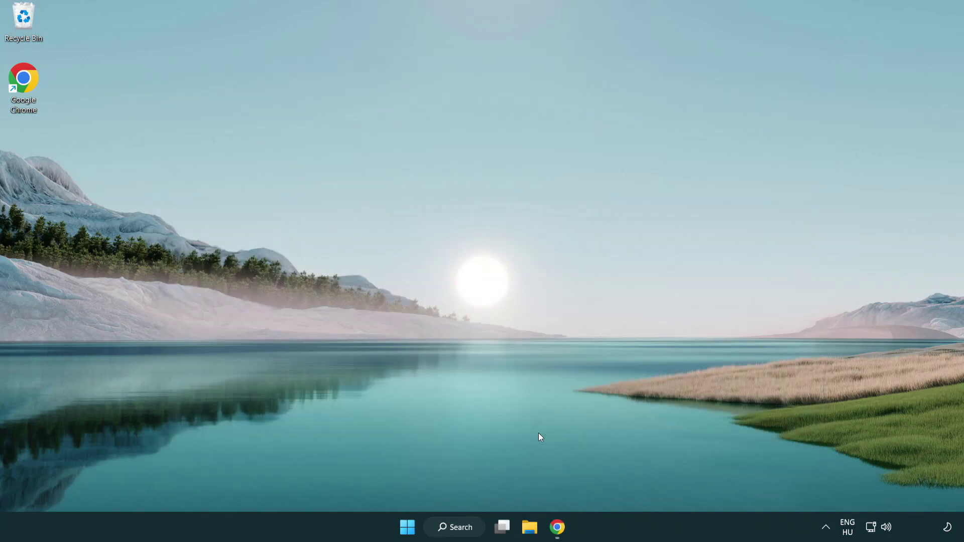
click(557, 527)
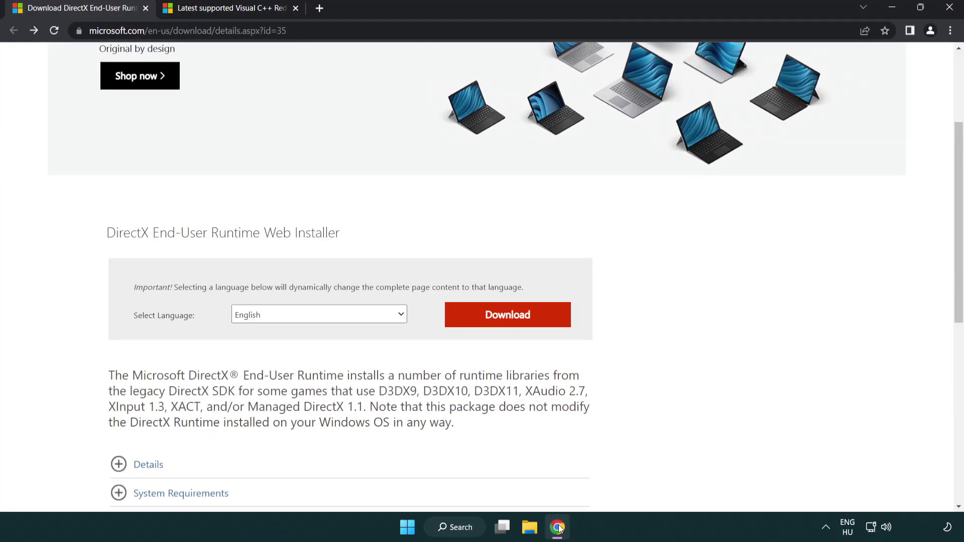
scroll(411, 447, up, 3)
click(312, 30)
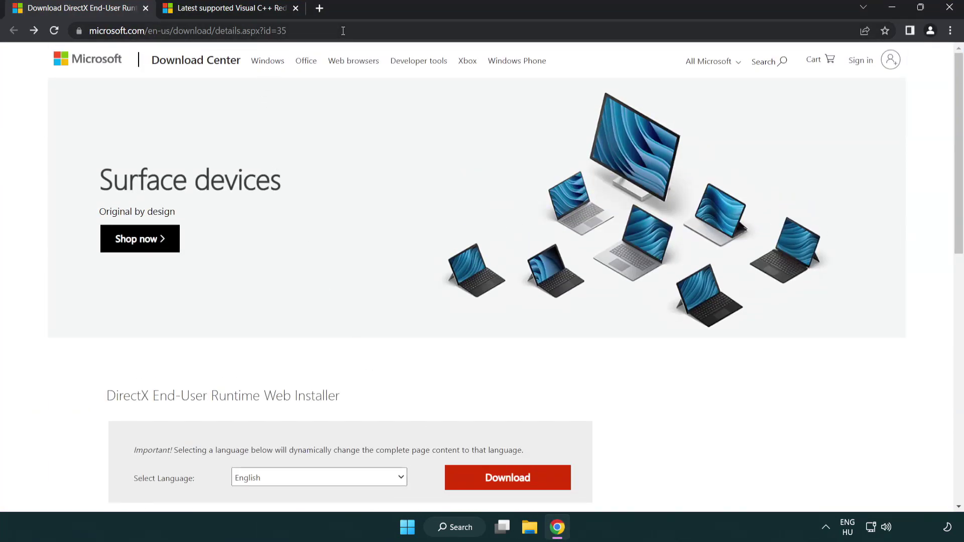
click(921, 217)
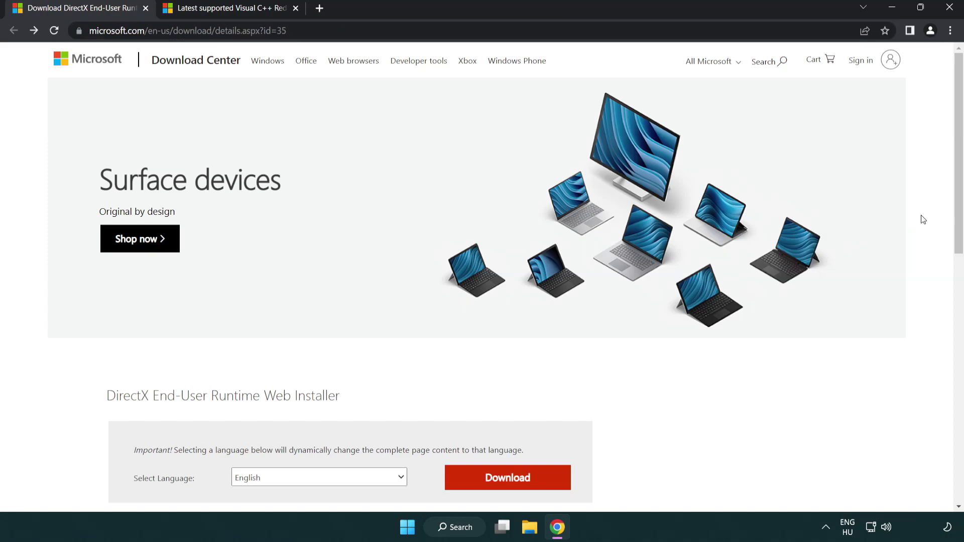
scroll(948, 218, down, 3)
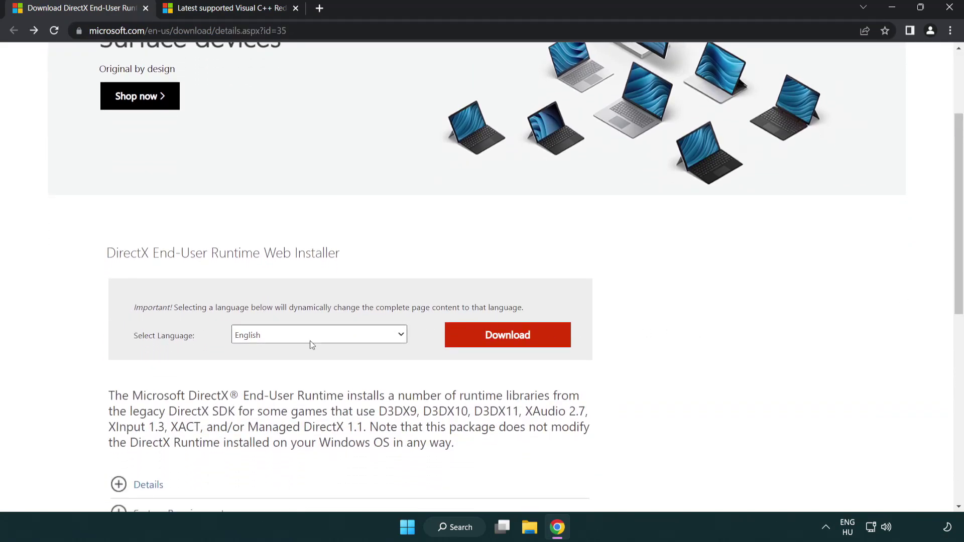
click(512, 345)
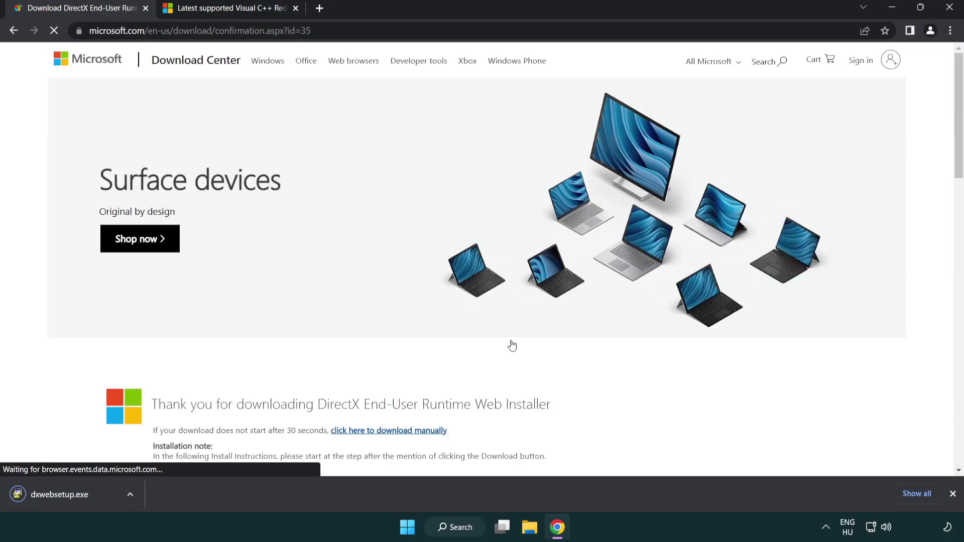
- Run dxwebsetup.exe, centre its window and accept the DirectX licence agreement
click(63, 496)
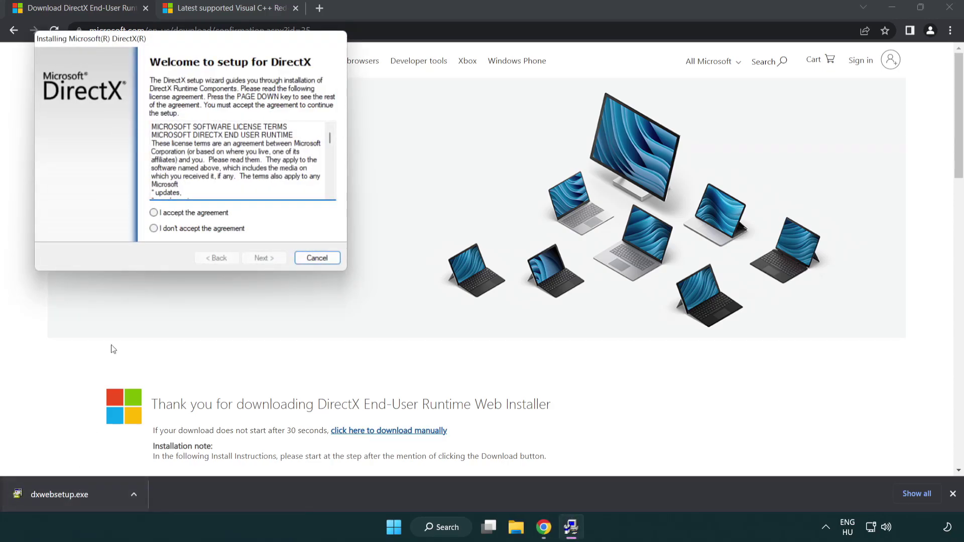
drag(146, 45, 425, 152)
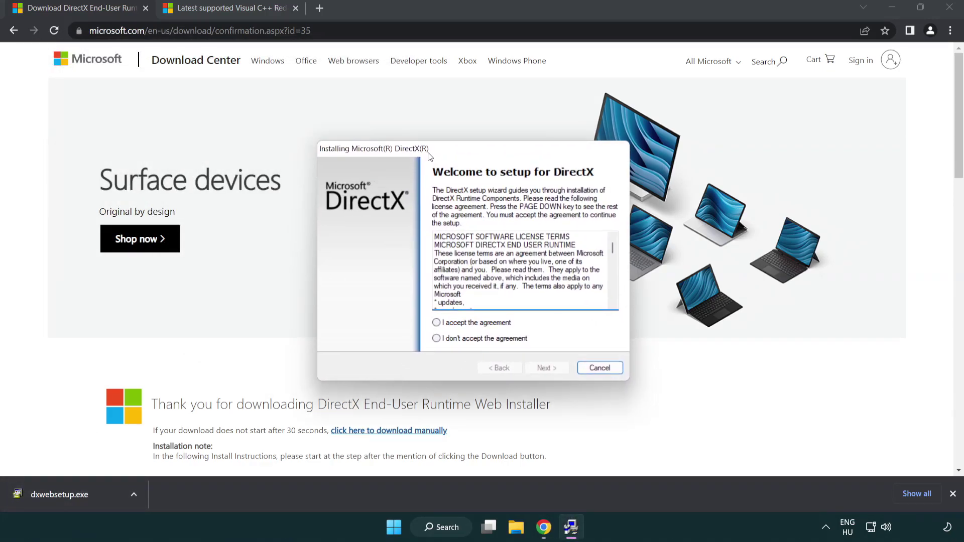
drag(608, 246, 605, 301)
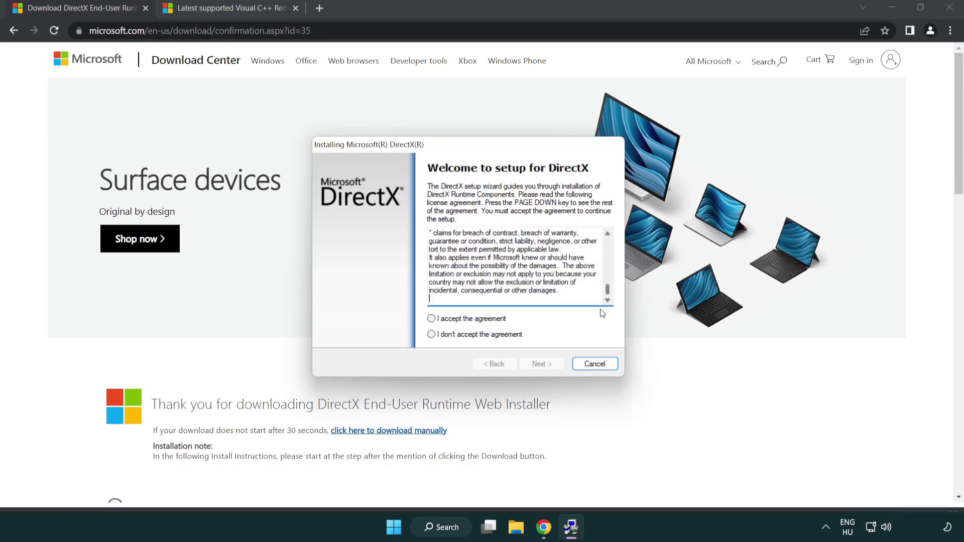
click(432, 321)
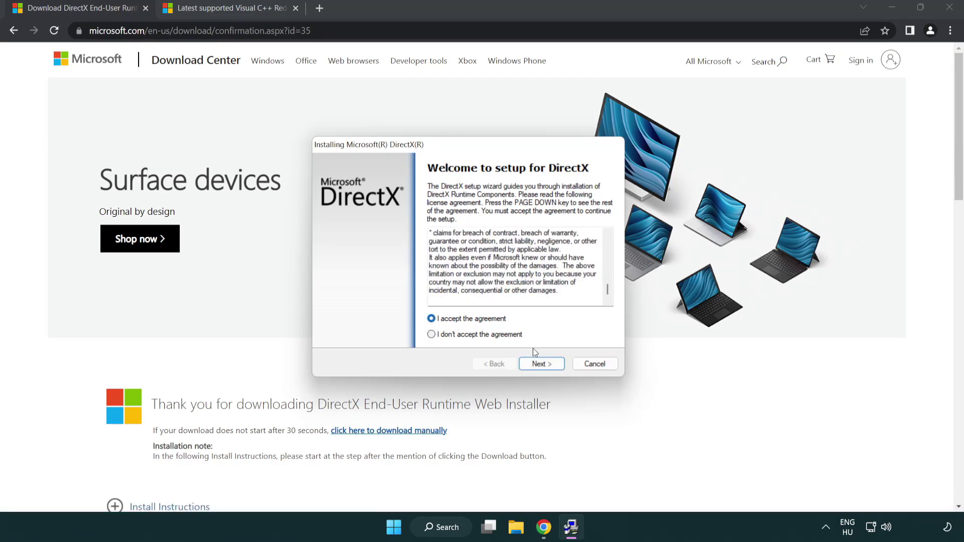
click(542, 365)
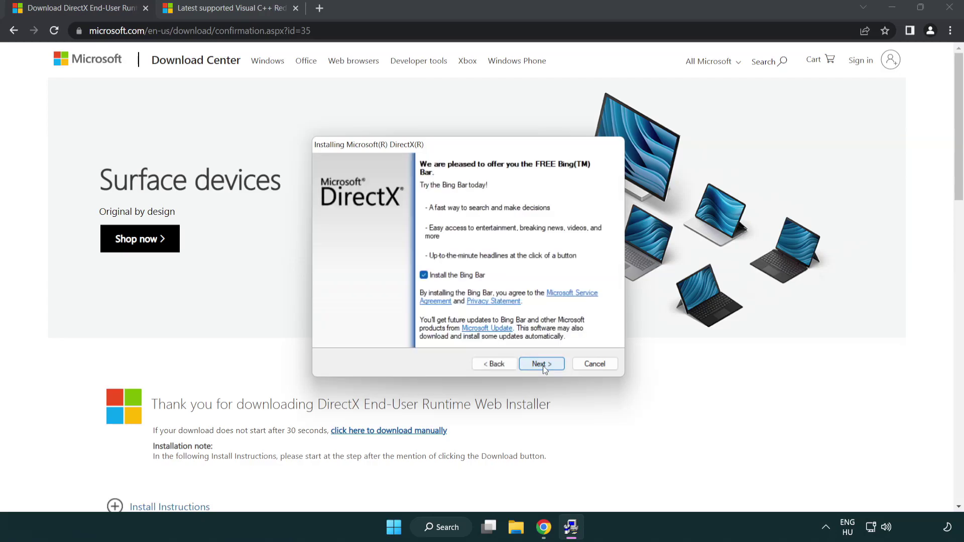
- Decline the Bing Bar and finish setup, which finds DirectX already up to date
click(425, 277)
click(546, 365)
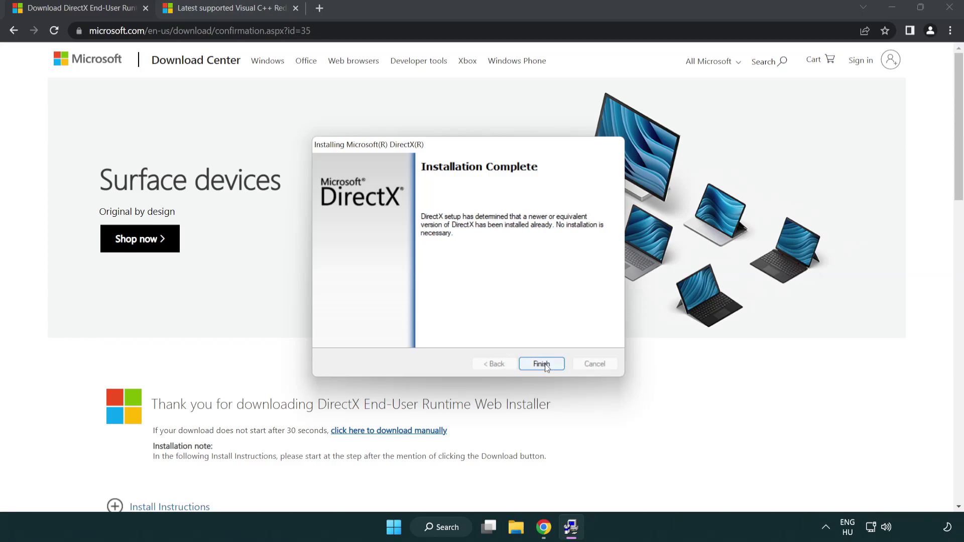
click(542, 362)
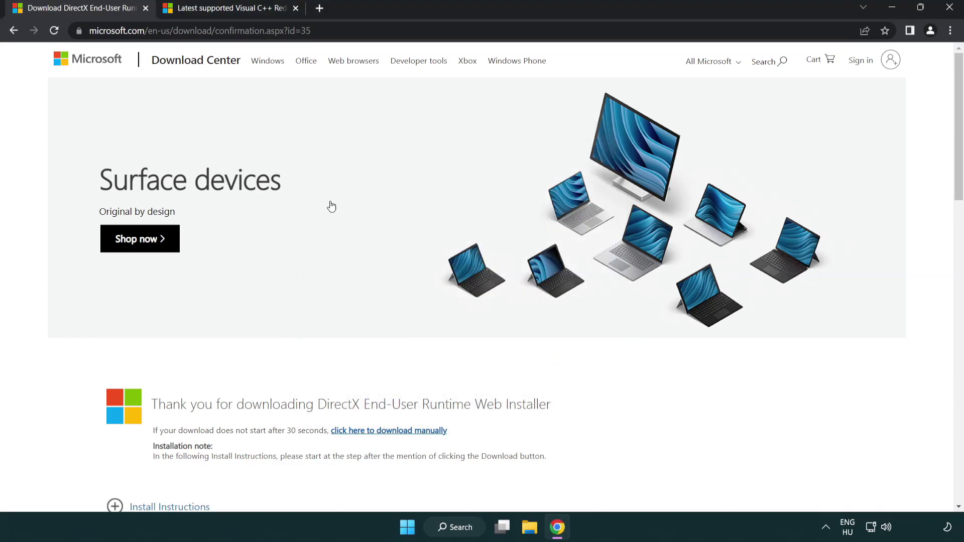
- Close the DirectX tab, download the ARM64, x86 and x64 redistributables, and launch VC_redist.arm64.exe
click(145, 8)
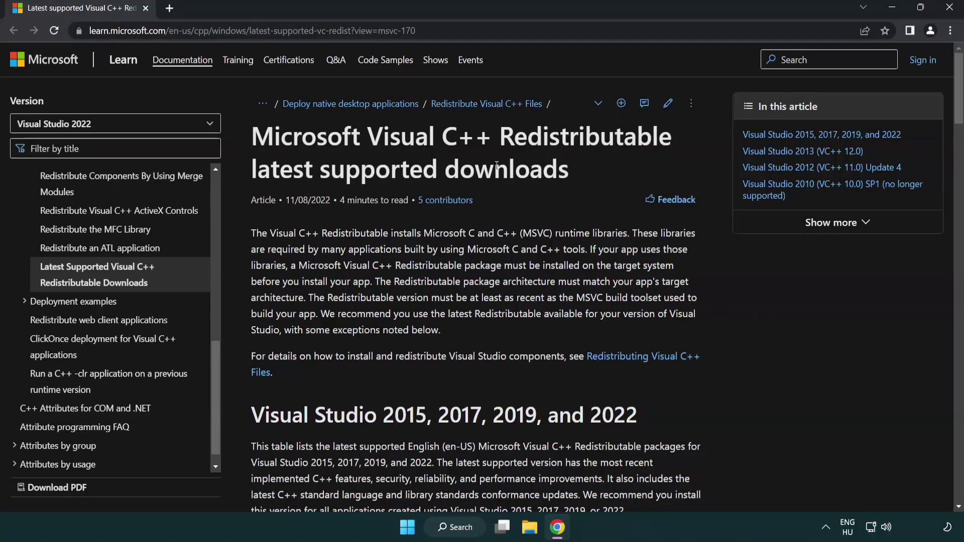
scroll(496, 166, down, 6)
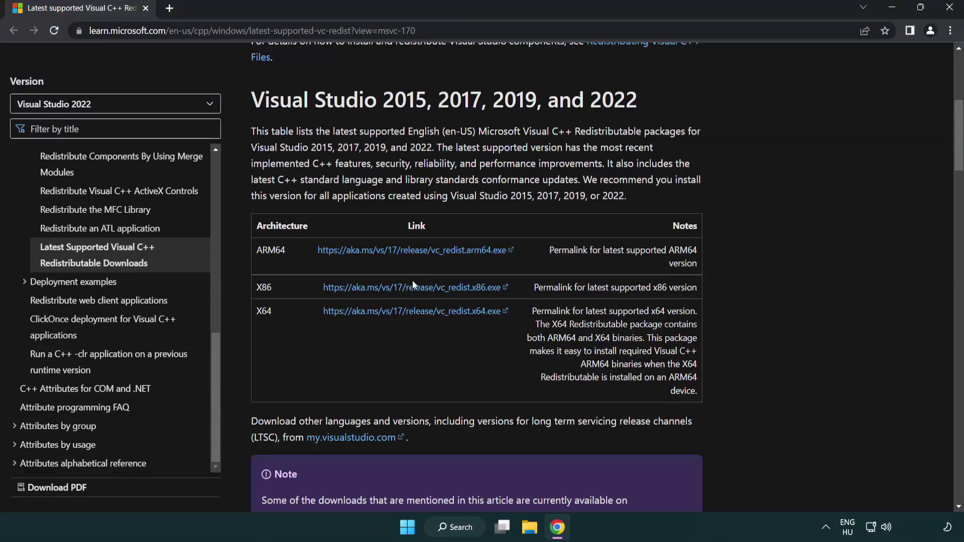
click(386, 251)
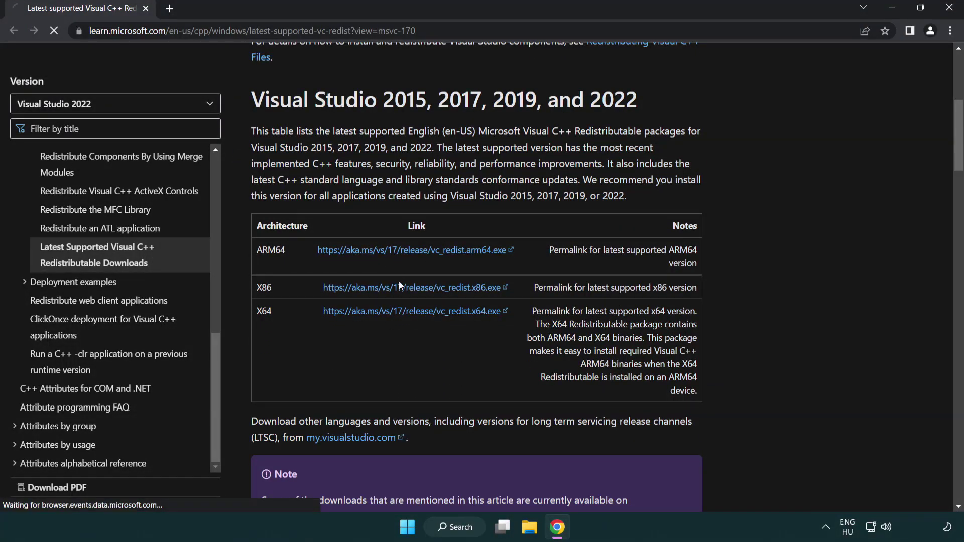
click(399, 287)
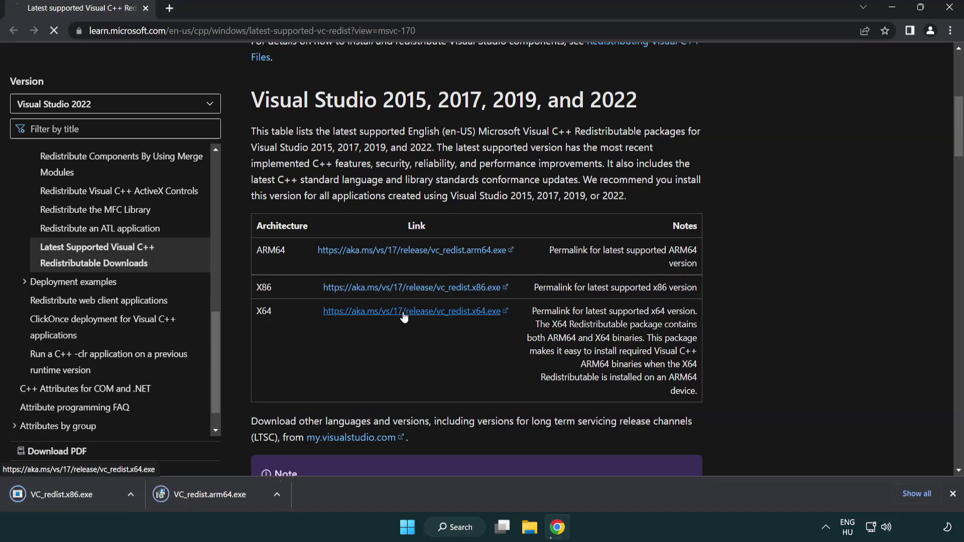
click(403, 312)
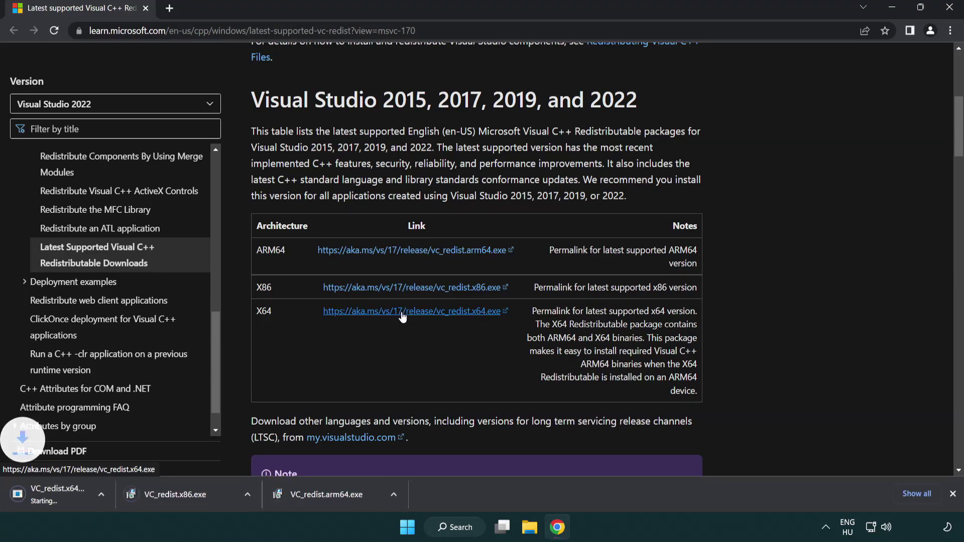
click(368, 502)
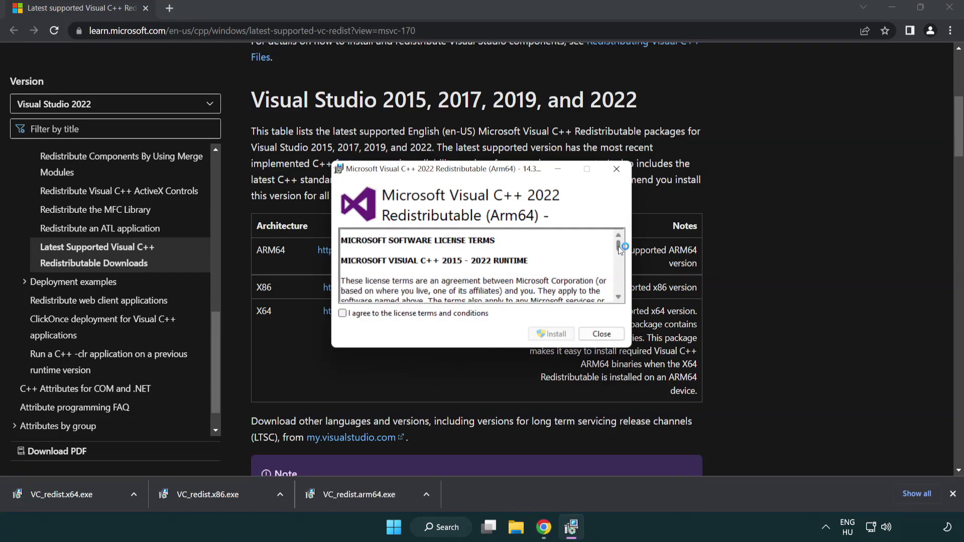
- Agree to the licence terms, attempt the ARM64 install, and dismiss its failure
drag(619, 246, 619, 289)
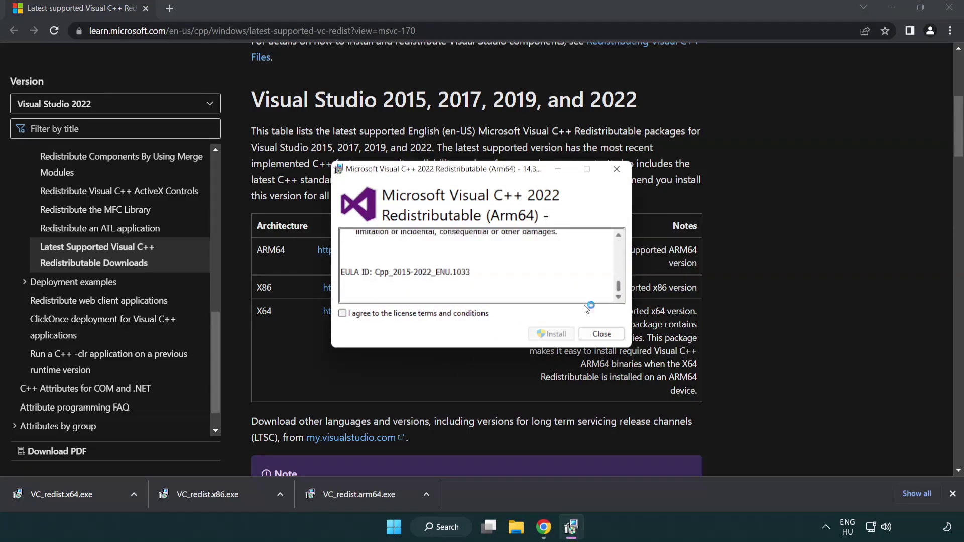
click(343, 314)
click(538, 333)
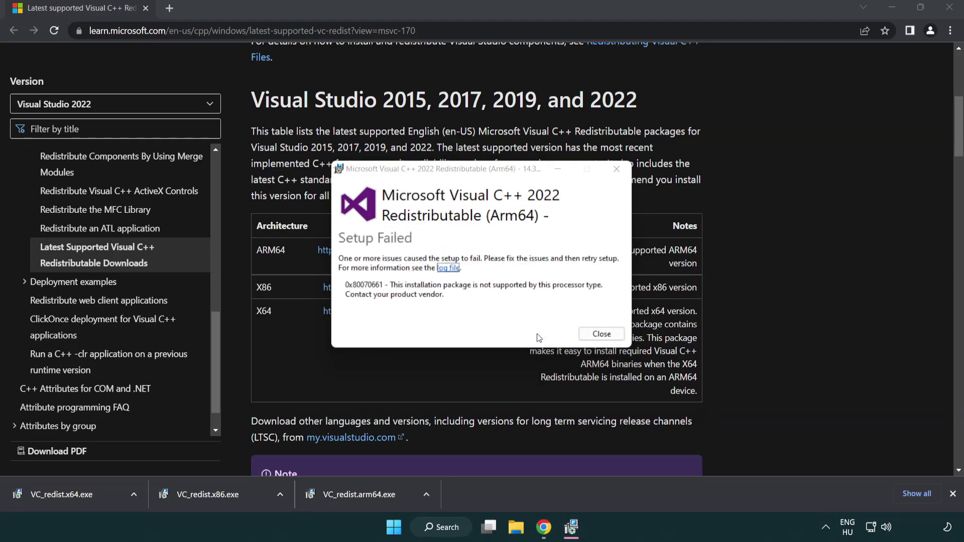
click(601, 335)
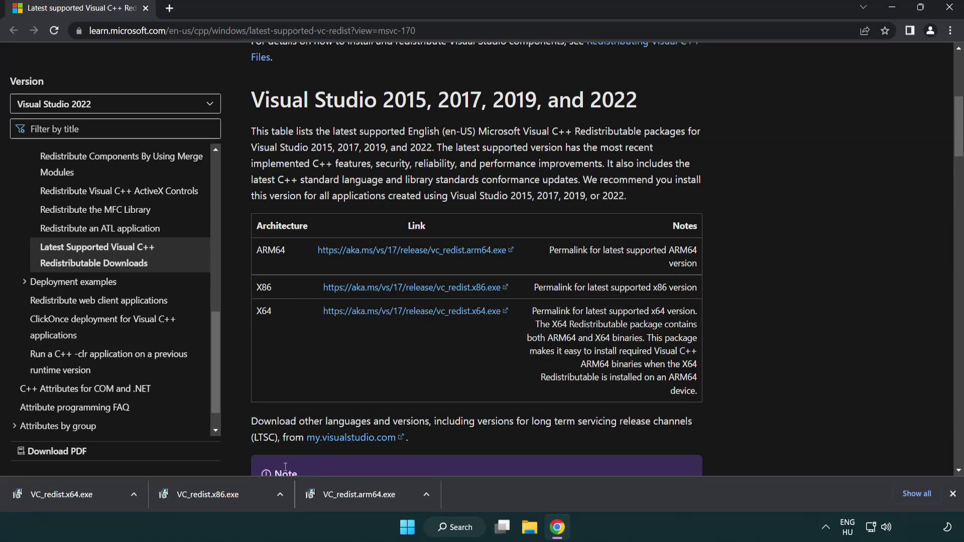
- Install VC_redist.x86.exe and VC_redist.x64.exe, closing each success message
click(215, 500)
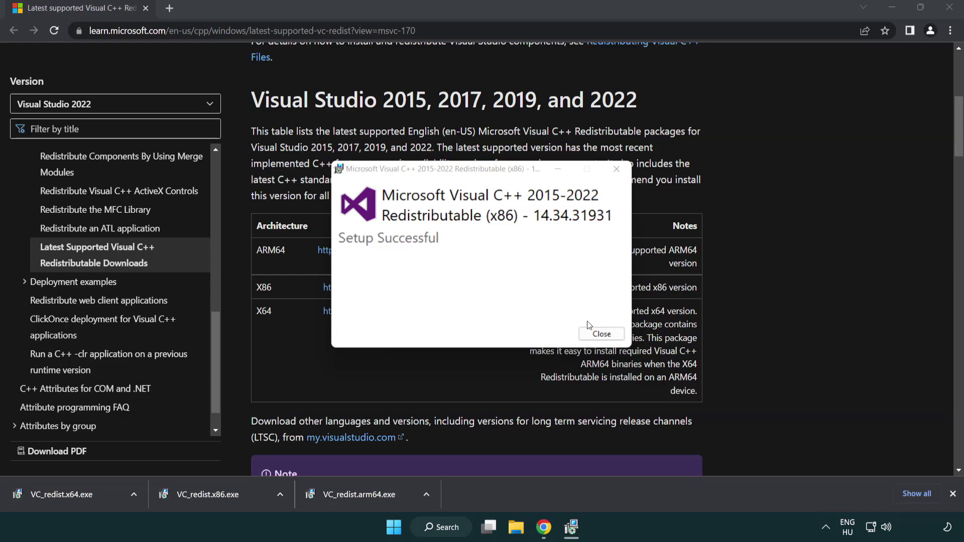
click(602, 333)
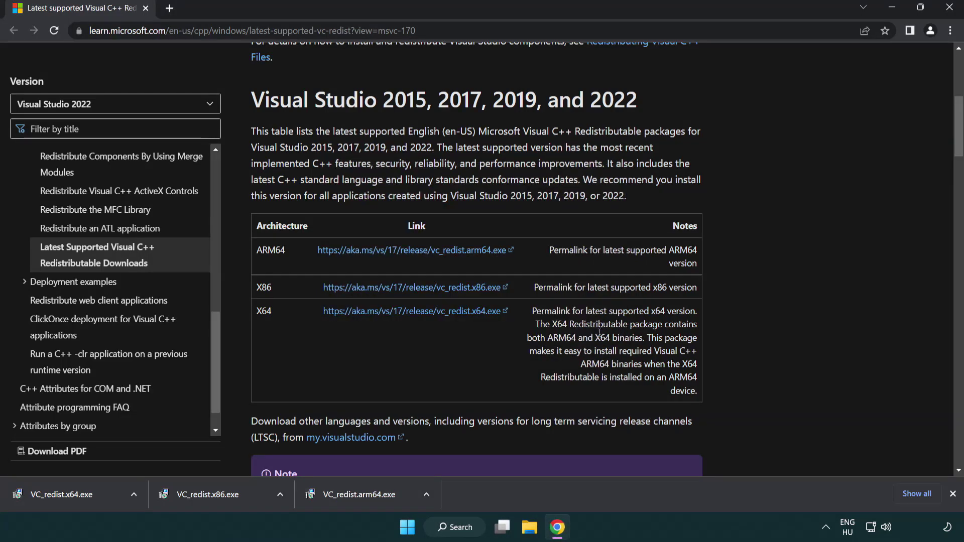
click(73, 492)
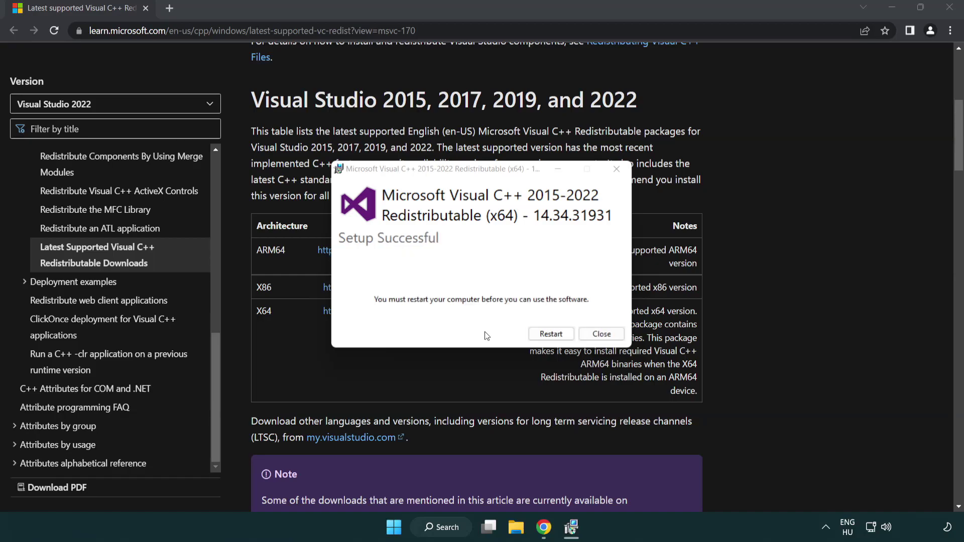
click(611, 339)
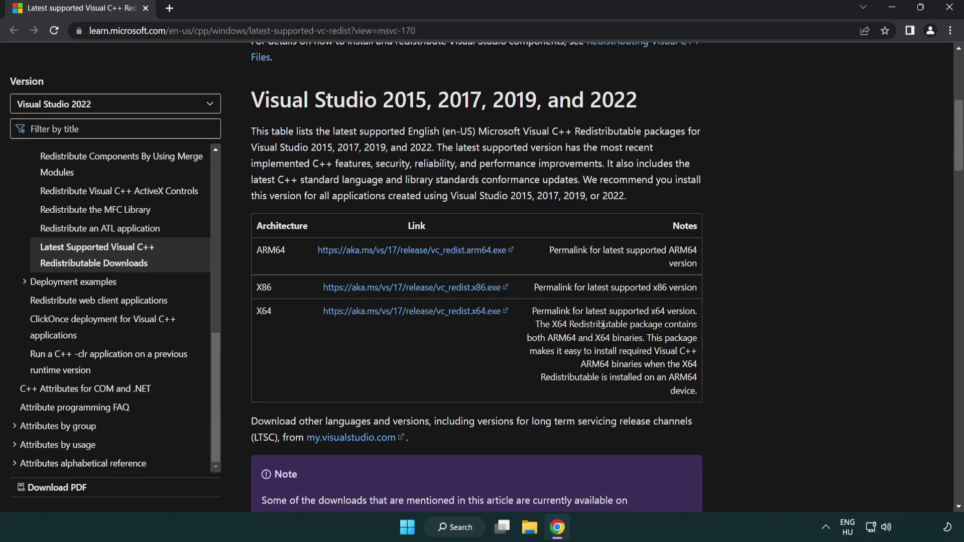
- Close Chrome, search for cmd and run Command Prompt as administrator
click(948, 9)
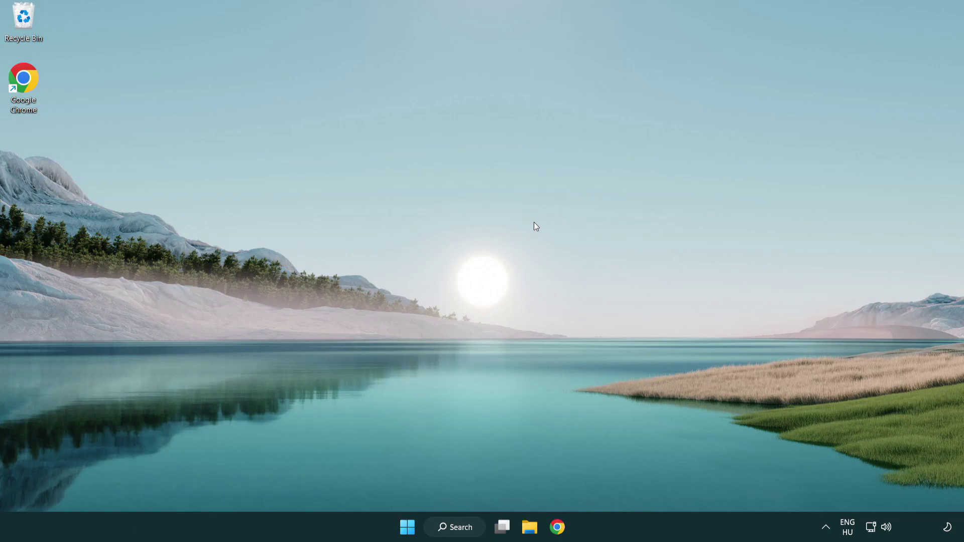
click(451, 530)
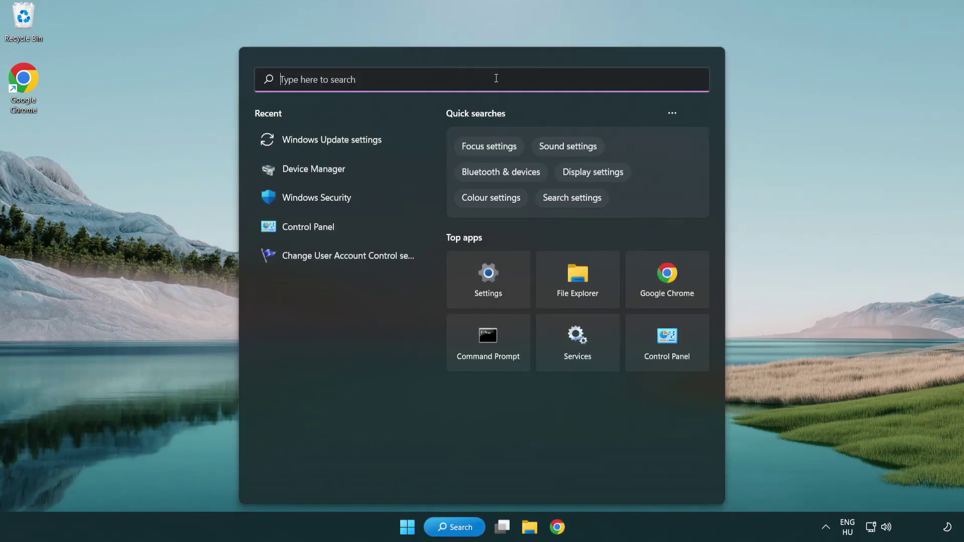
text(cmd)
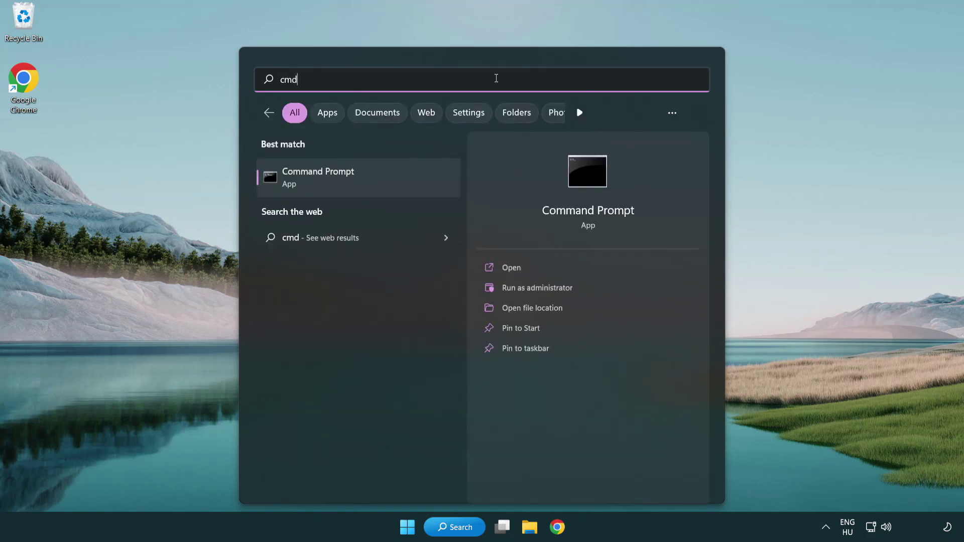
right_click(368, 180)
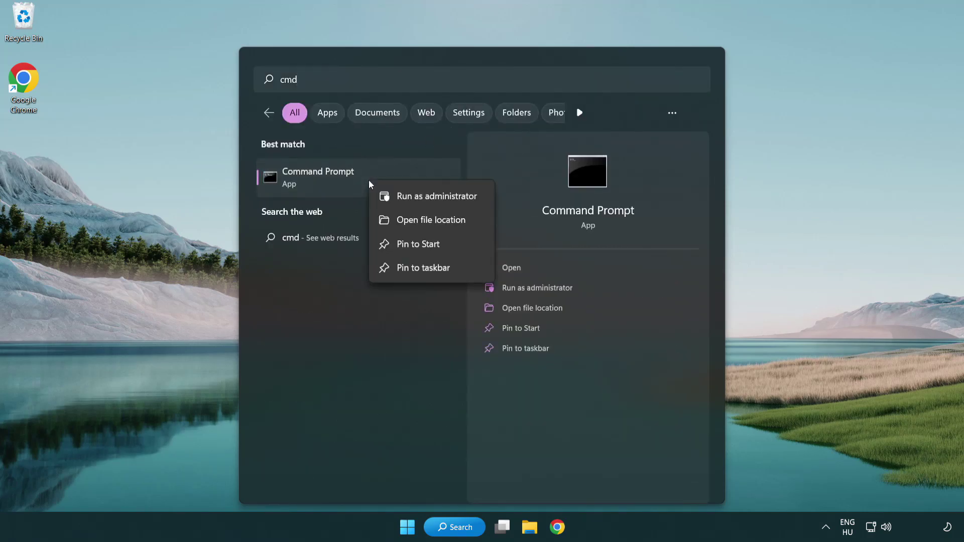
click(435, 201)
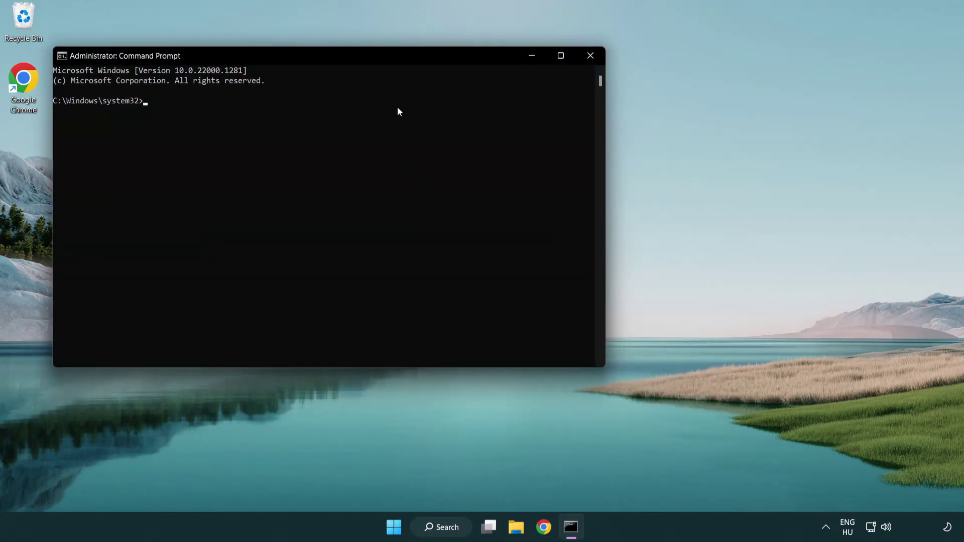
- Run sfc /scannow in the elevated Command Prompt; it finds no integrity violations
drag(344, 57, 485, 99)
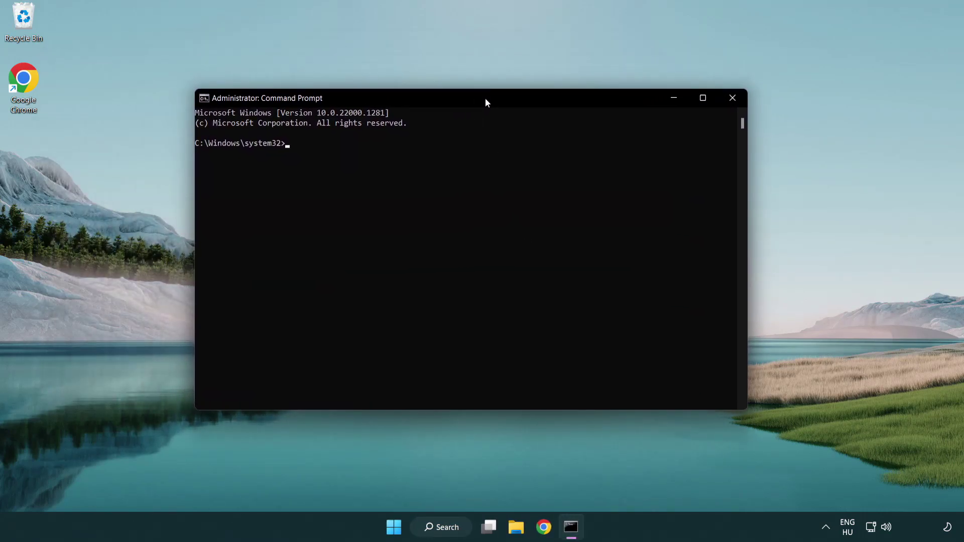
text(sfc /)
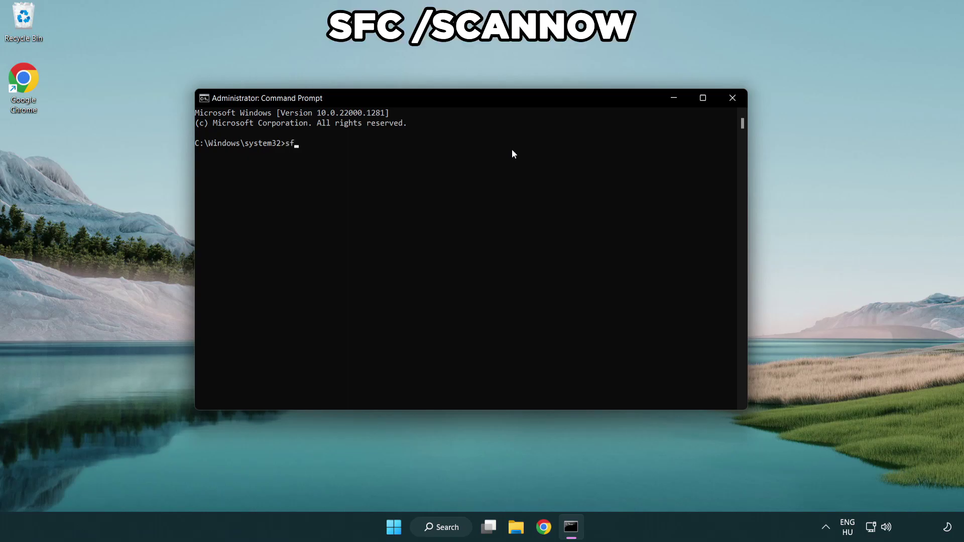
text(scannow)
key(Return)
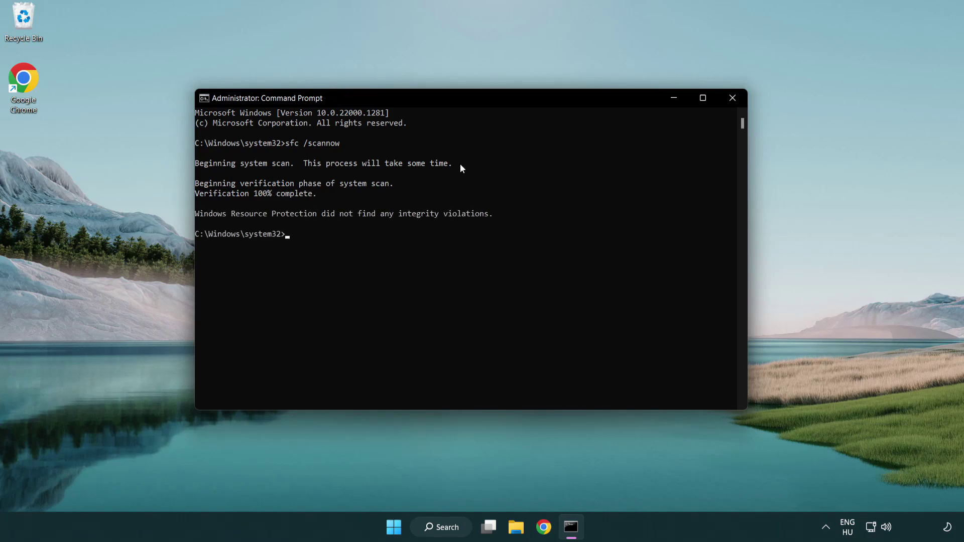
- Close Command Prompt and show the Start menu's Sleep, Shut down and Restart options
click(732, 98)
click(402, 531)
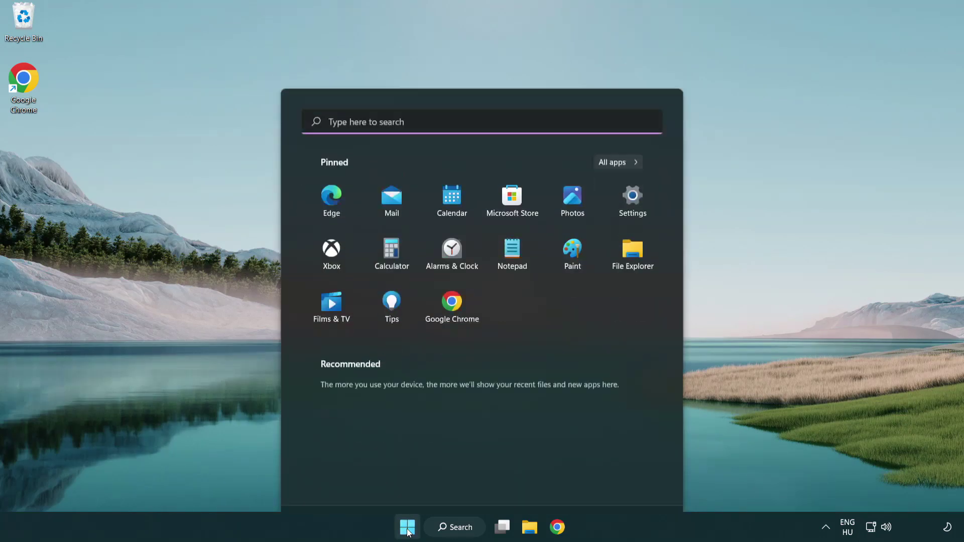
click(638, 483)
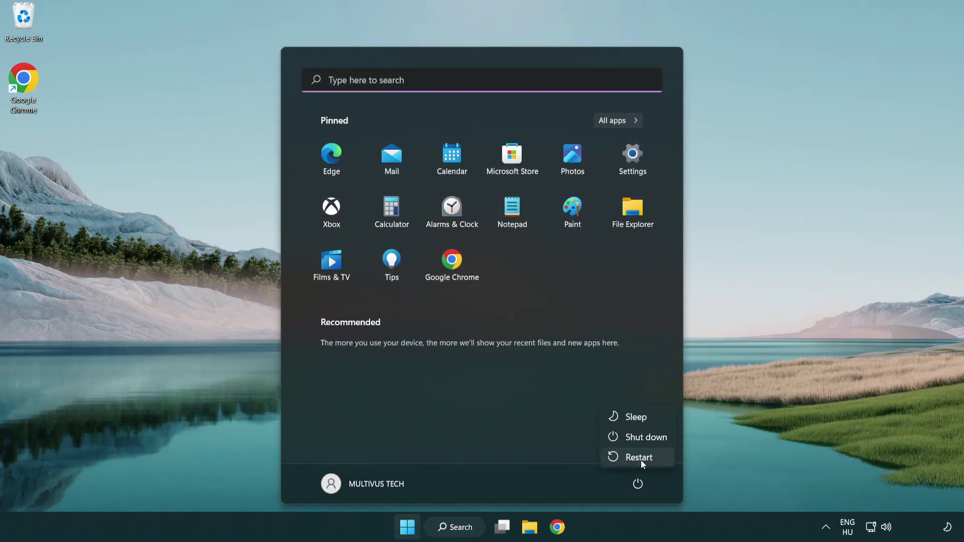